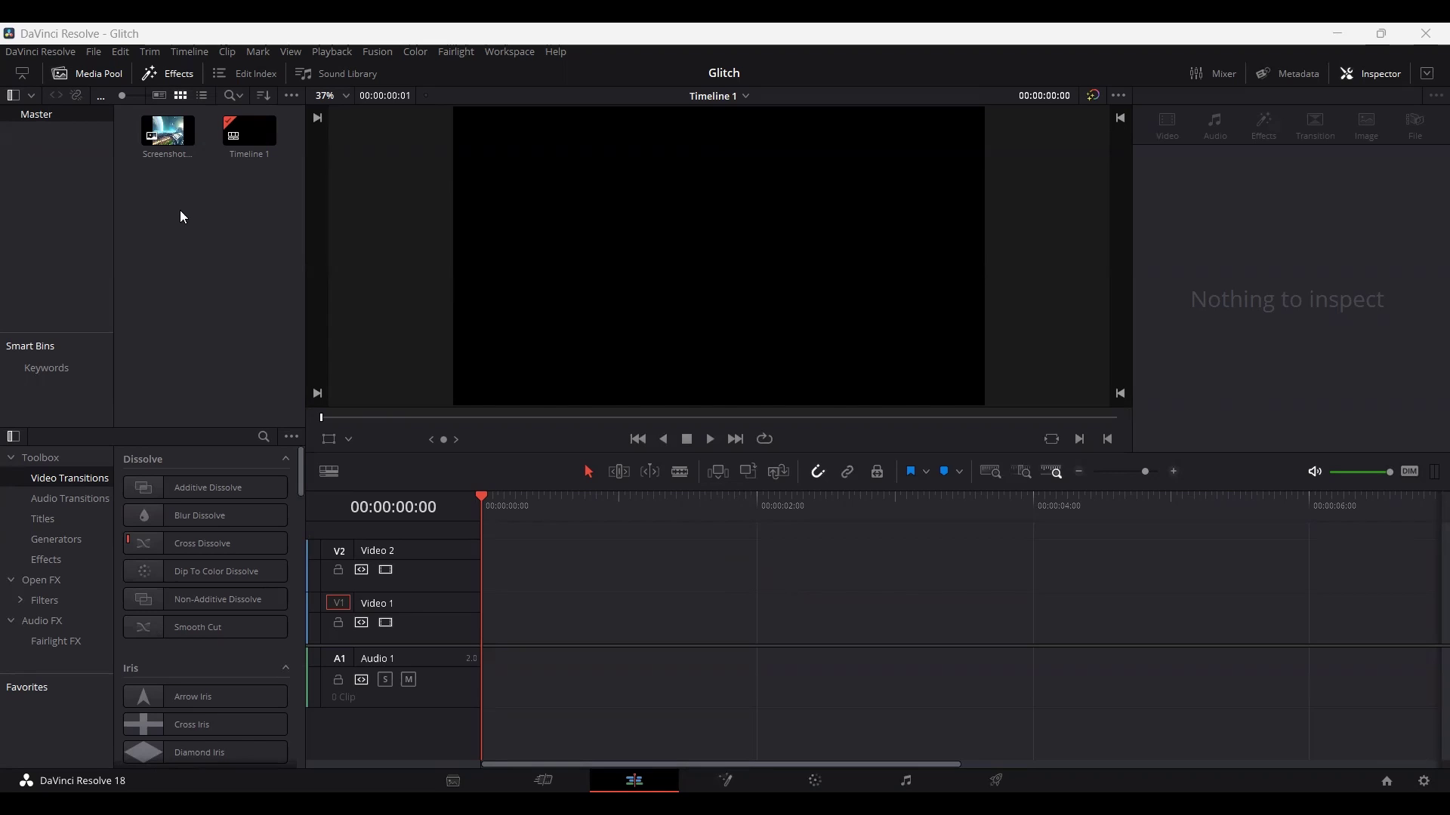
# - Drag the space station Screenshot clip from the Media Pool onto Video 1
pyautogui.moveTo(168, 132); pyautogui.dragTo(512, 604)
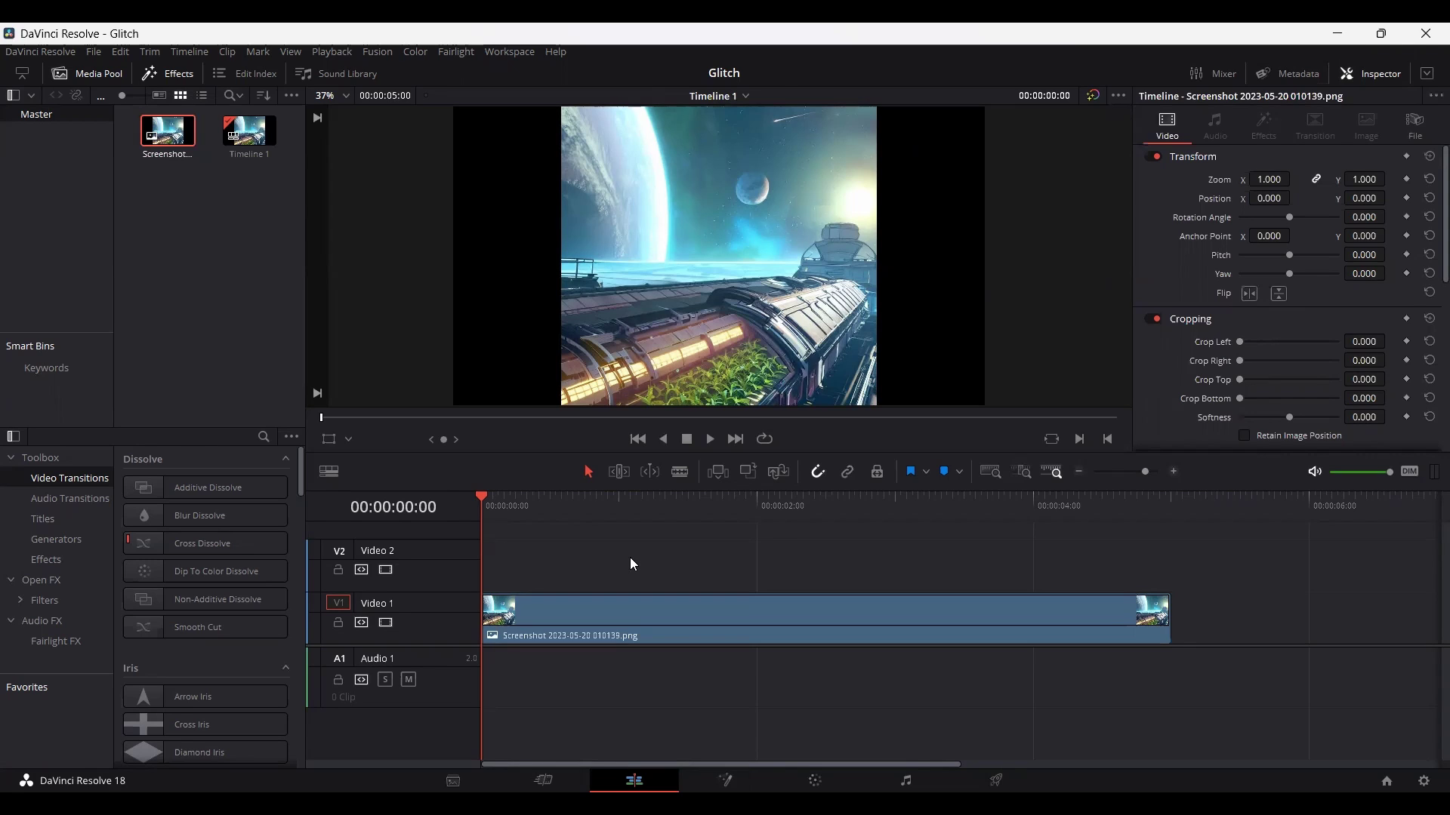
# - Set the screenshot clip's Transform Zoom to 1.780 and Position Y to 69.000
pyautogui.click(620, 625)
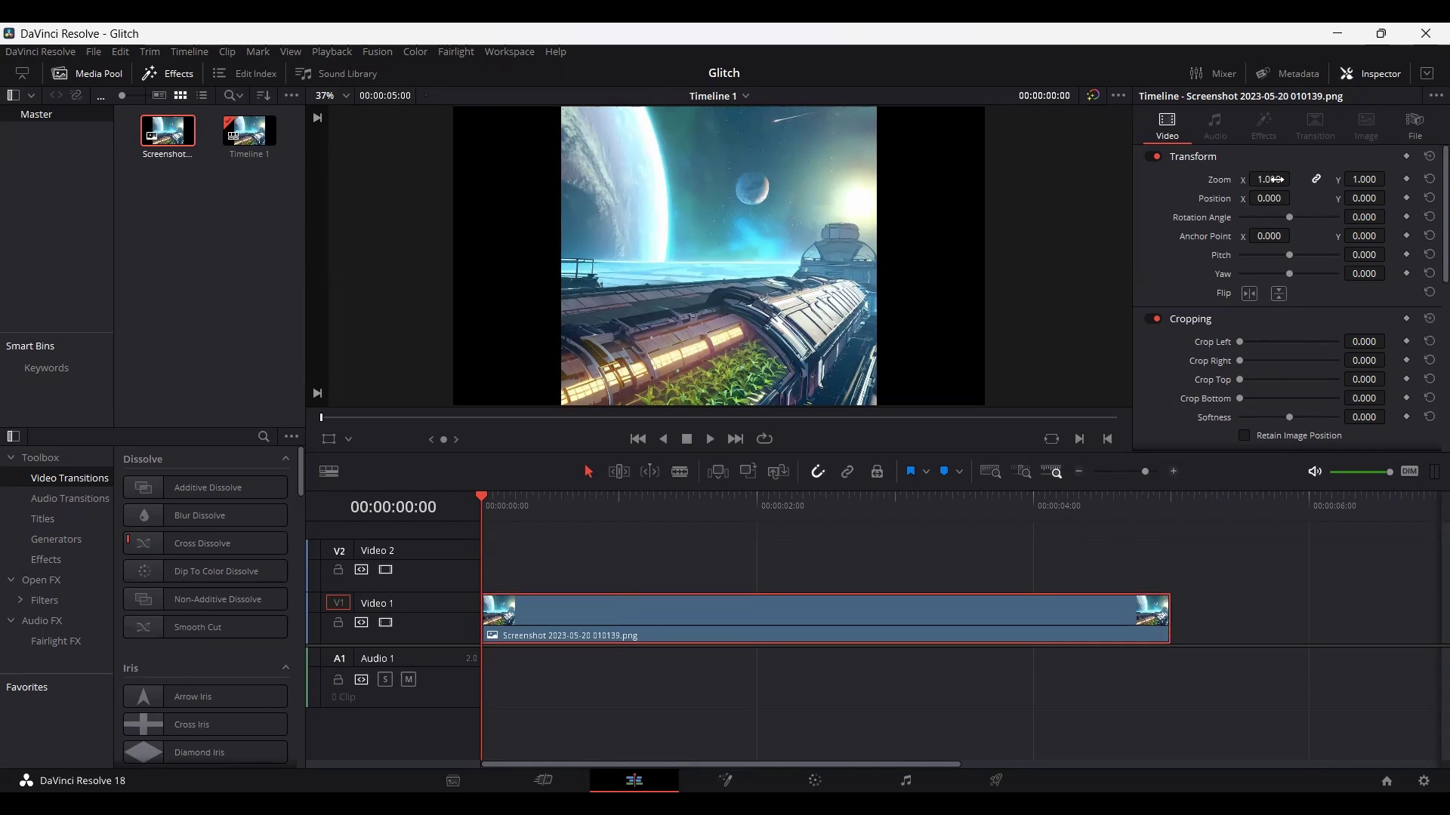
pyautogui.moveTo(1275, 179); pyautogui.dragTo(1215, 211)
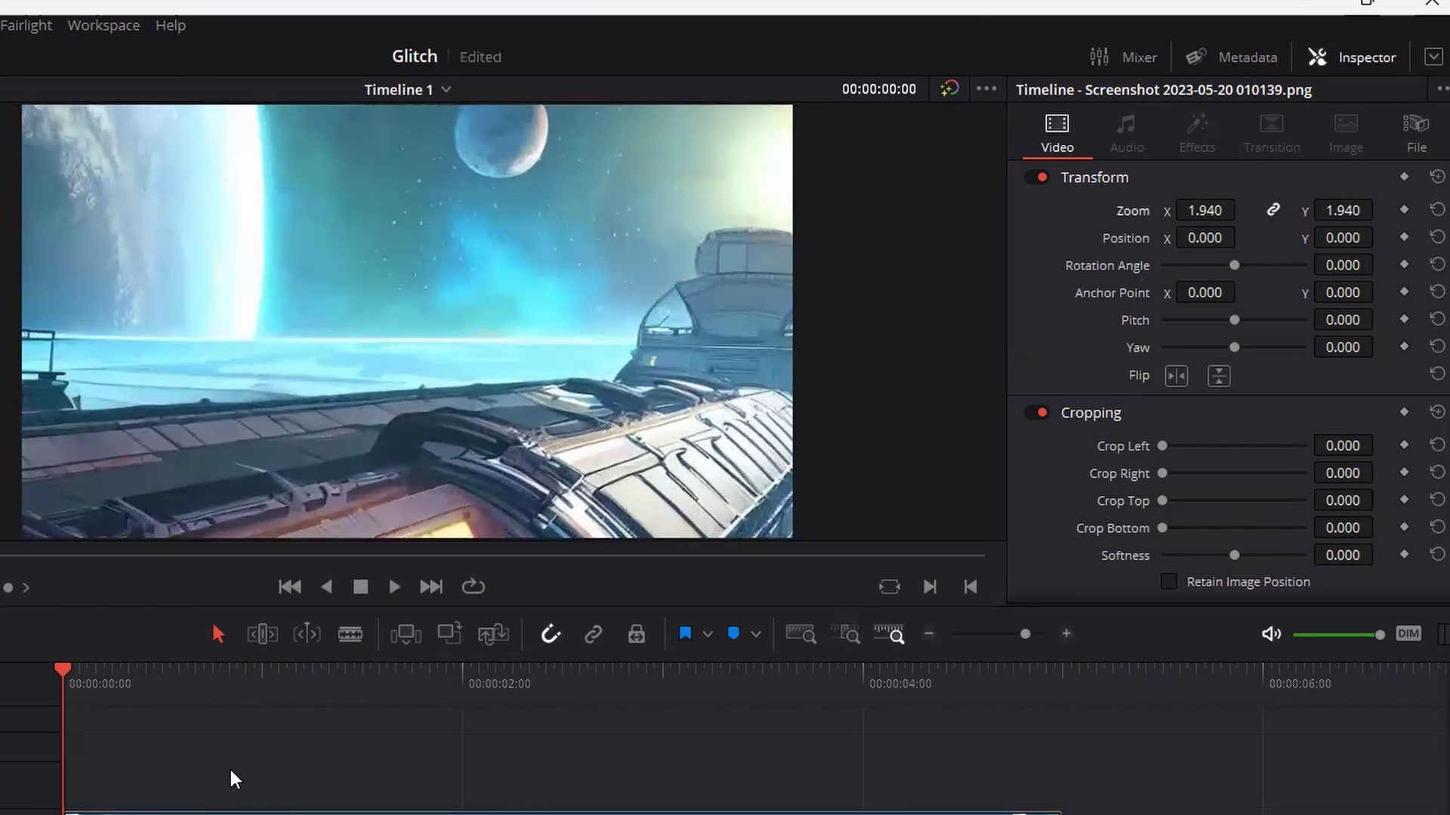
pyautogui.moveTo(1386, 239); pyautogui.dragTo(1379, 239)
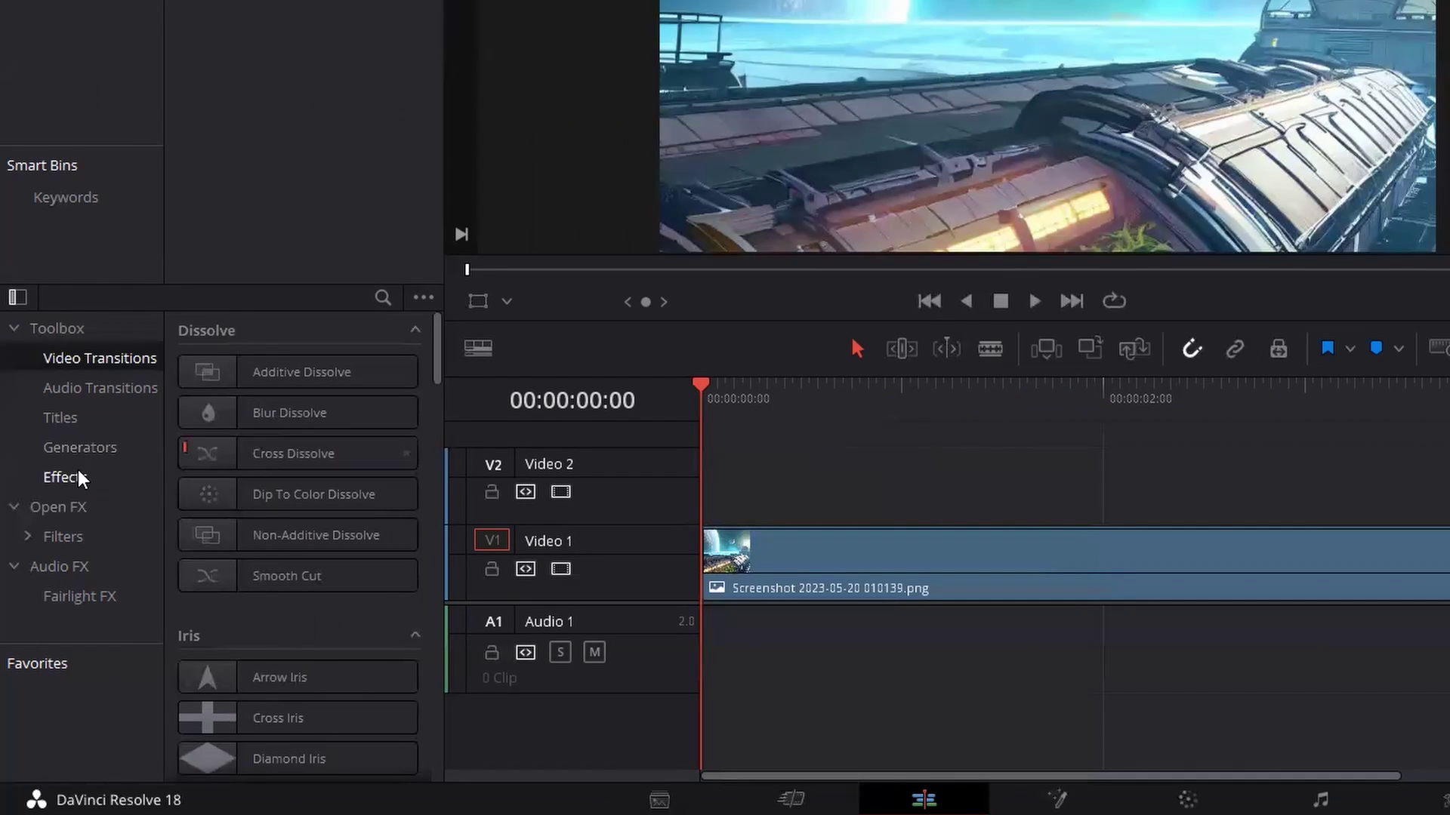
# - Add an Adjustment Clip to Video 2 and trim it to a few frames
pyautogui.click(55, 557)
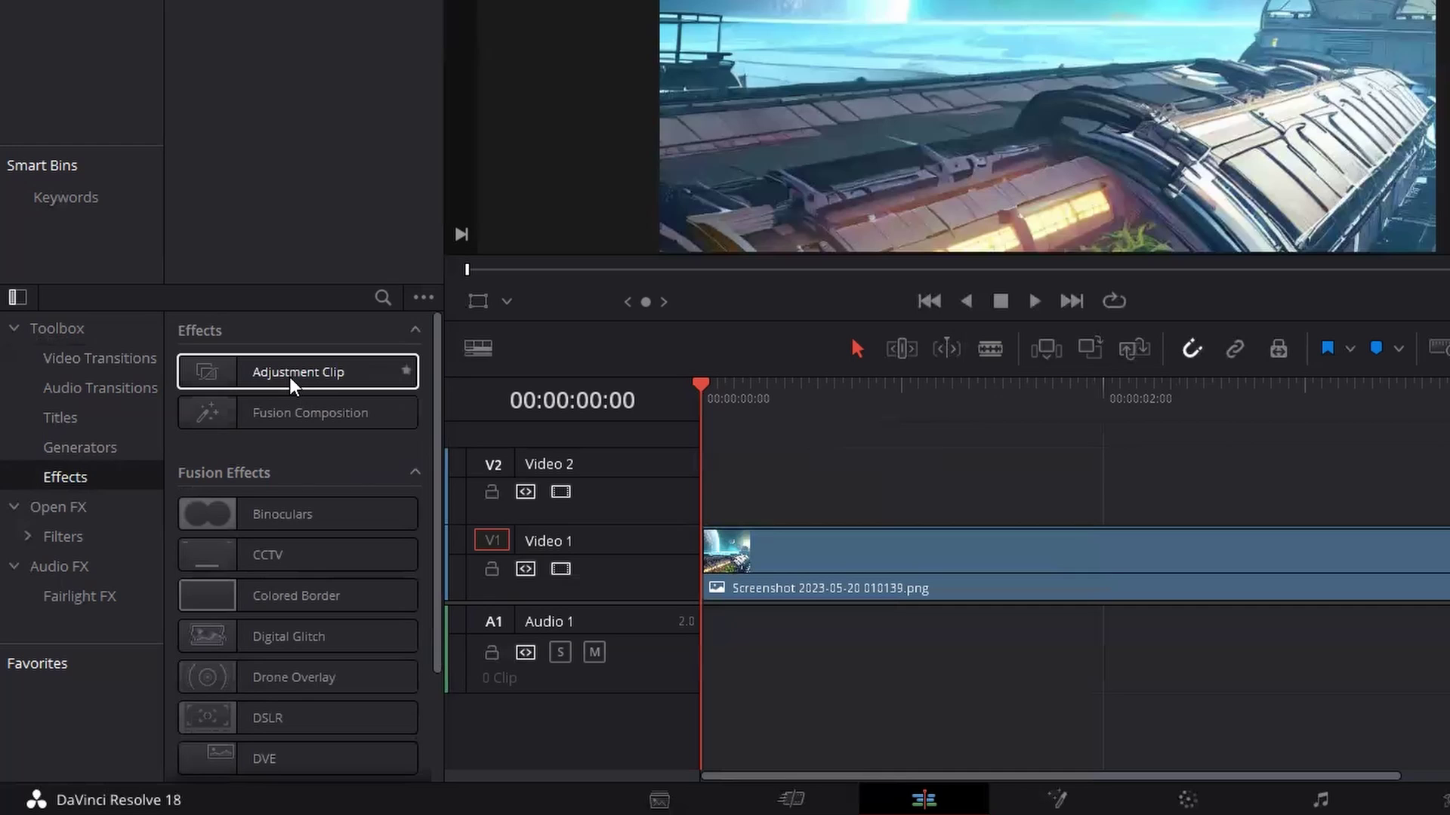
pyautogui.moveTo(293, 385); pyautogui.dragTo(756, 487)
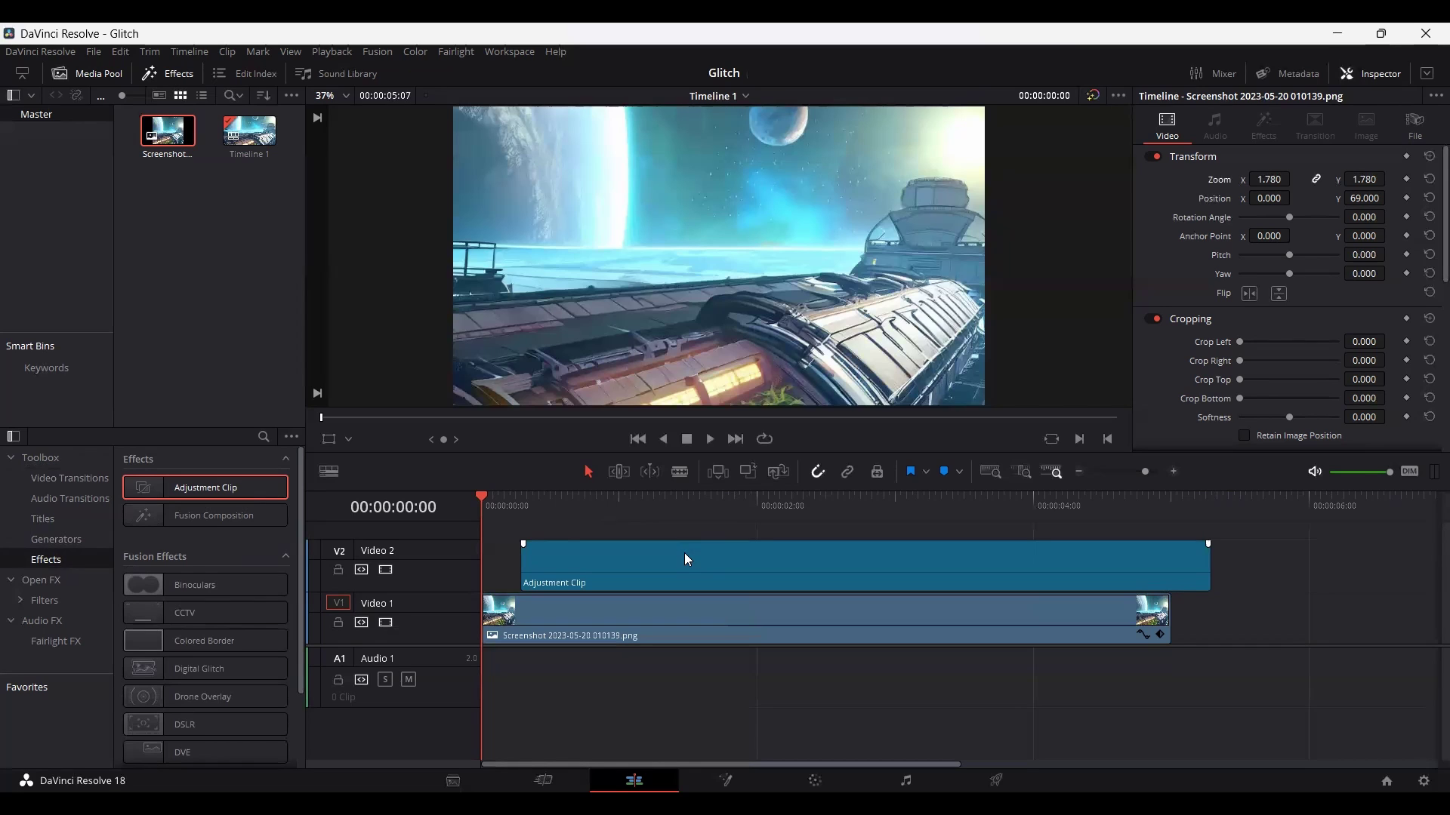
pyautogui.moveTo(1206, 564); pyautogui.dragTo(536, 580)
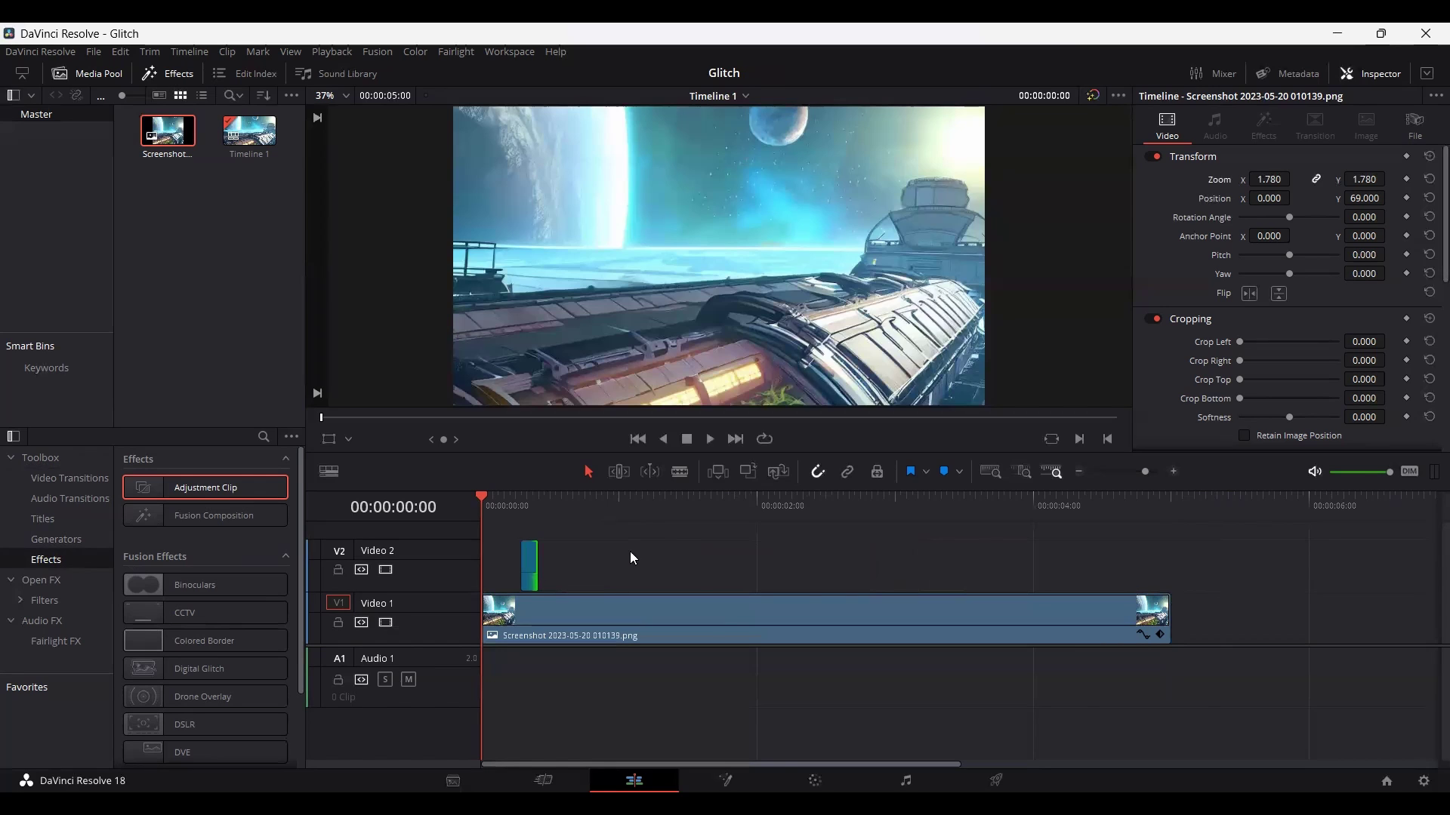
# - Slide the adjustment clip so it starts at 00:00:00:10
pyautogui.hotkey('ctrl', '=')
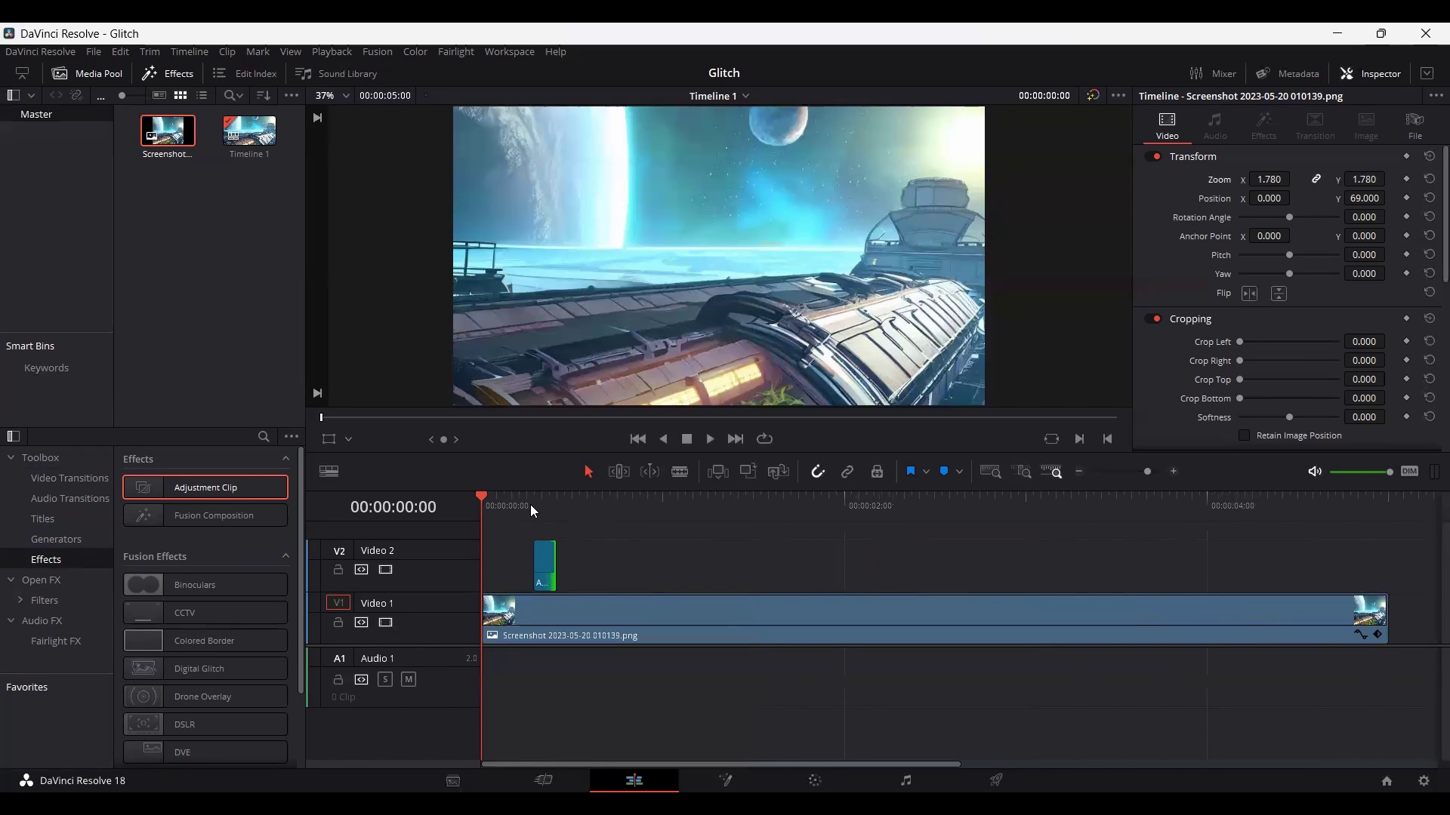
pyautogui.click(531, 498)
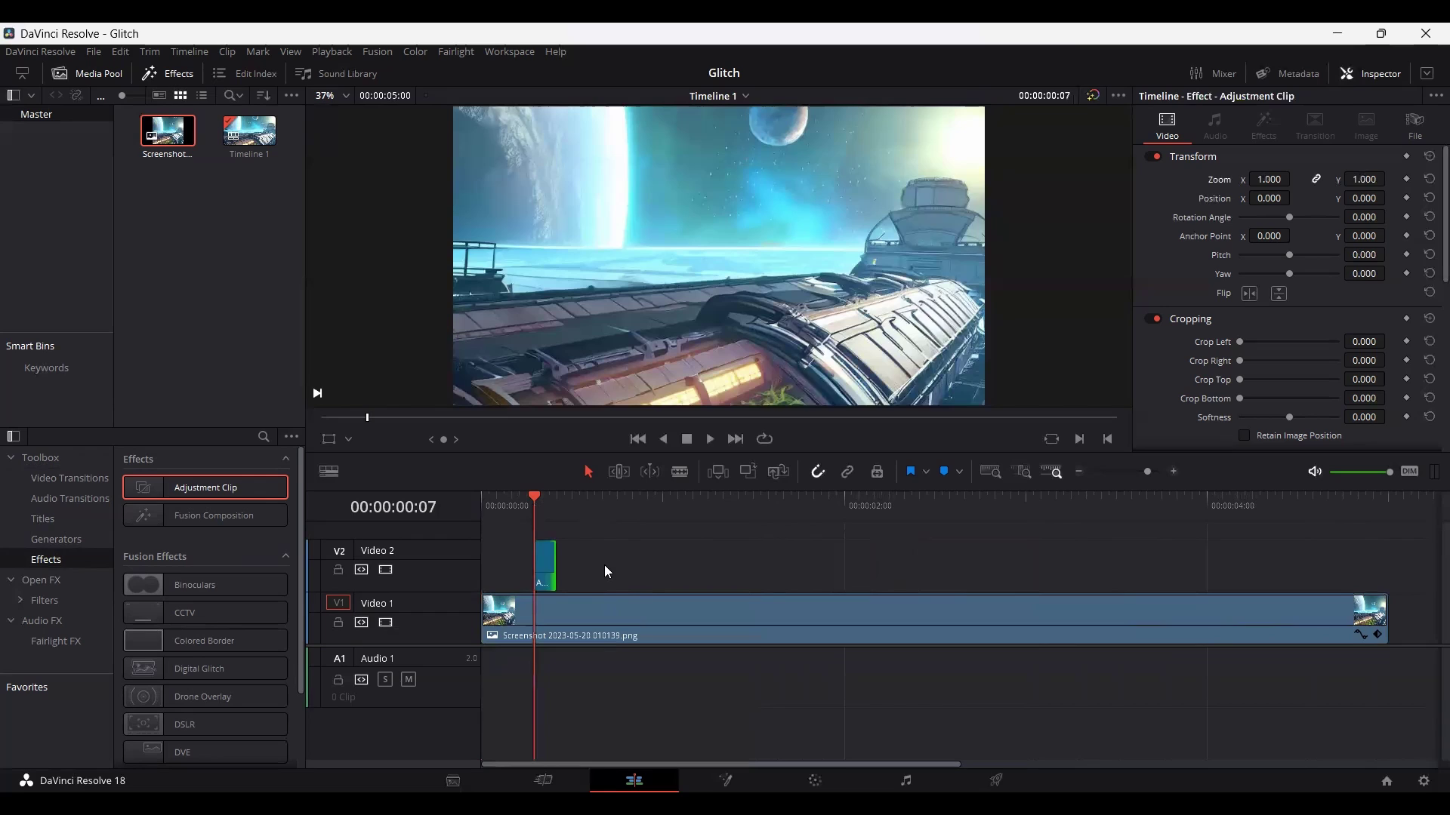
pyautogui.click(556, 500)
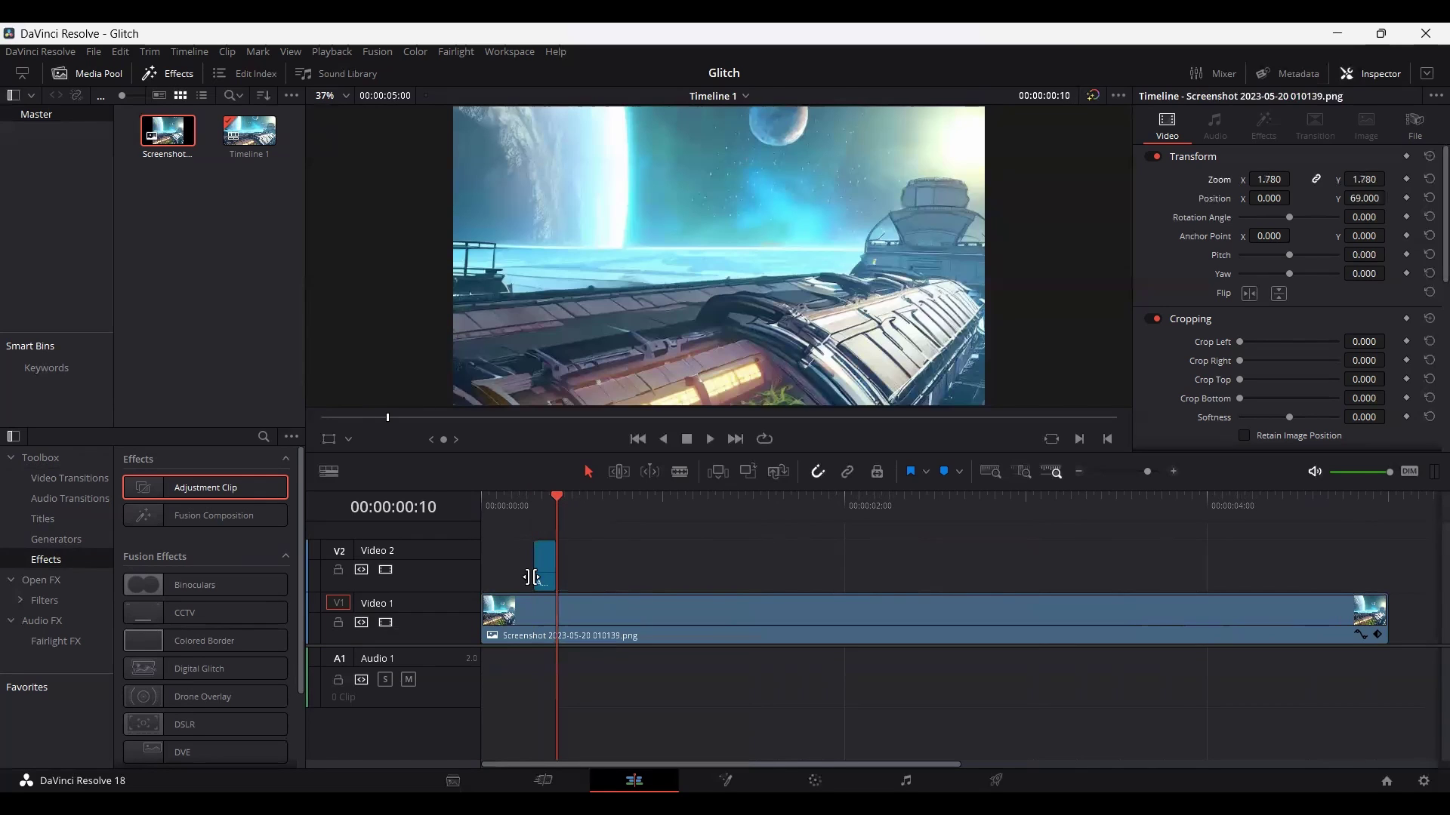
pyautogui.moveTo(540, 574); pyautogui.dragTo(563, 573)
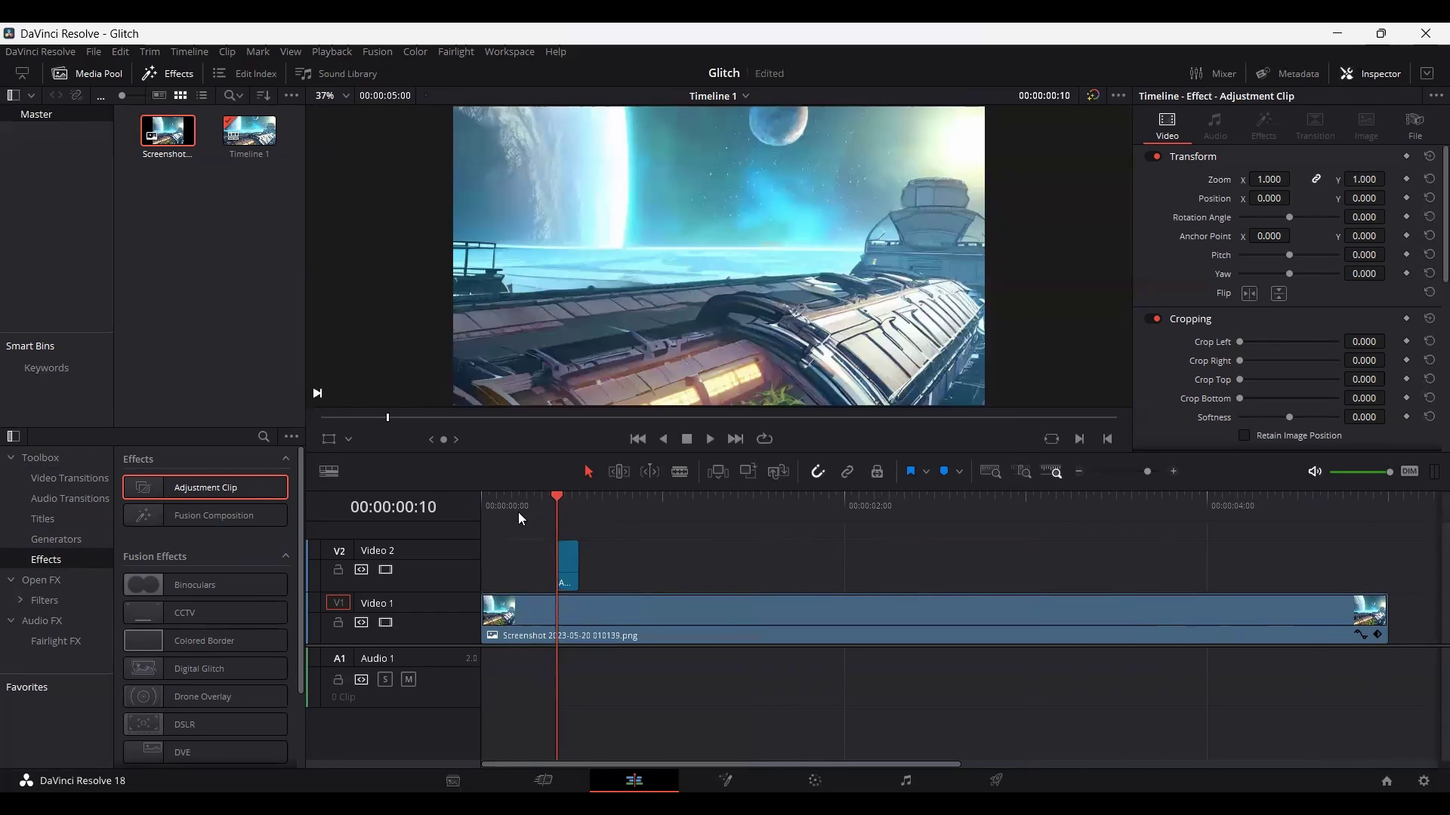
pyautogui.click(574, 578)
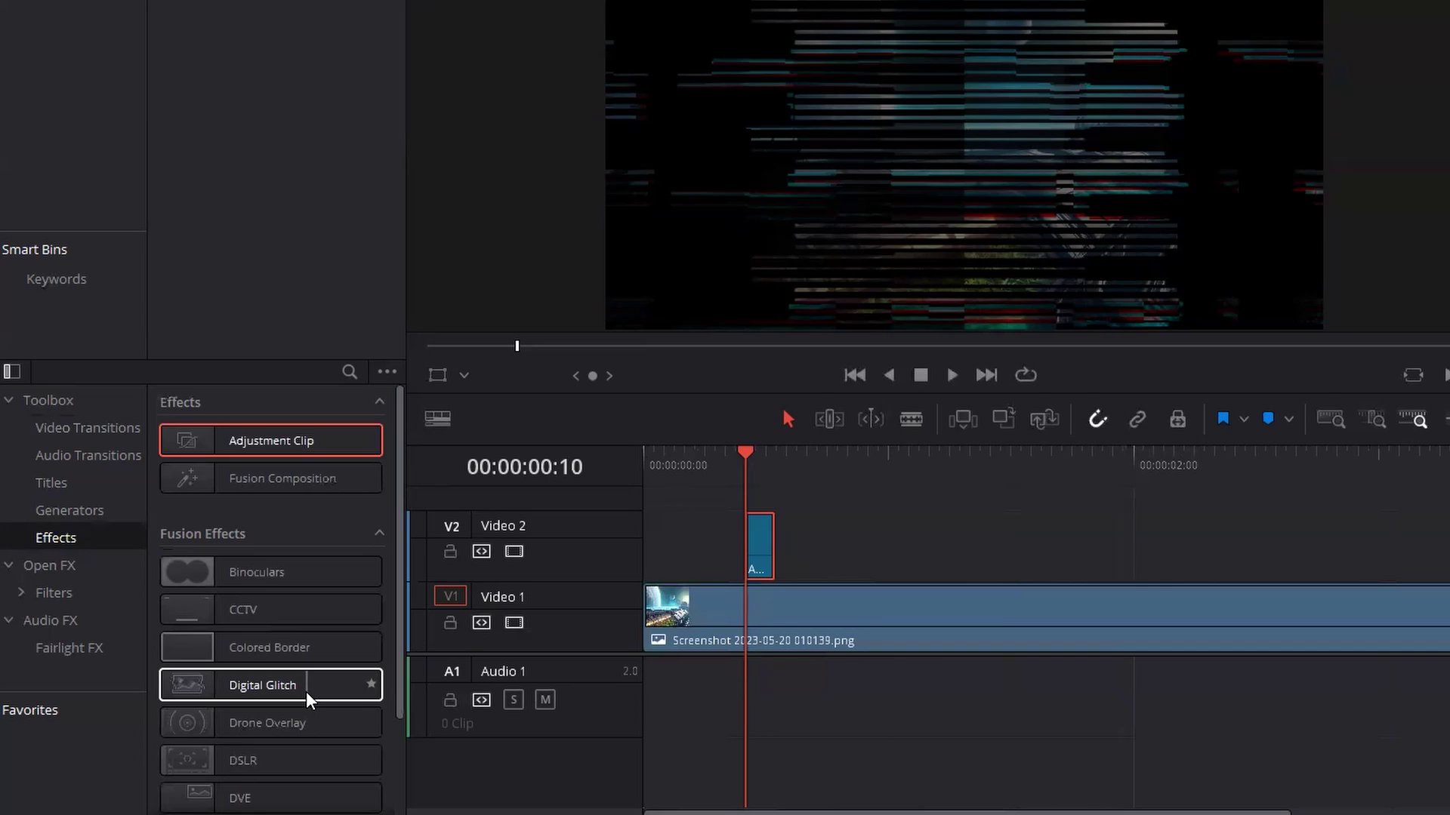
# - Apply Fusion's Digital Glitch to the V2 adjustment clip and view its Inspector settings
pyautogui.click(313, 692)
pyautogui.moveTo(757, 544); pyautogui.dragTo(758, 545)
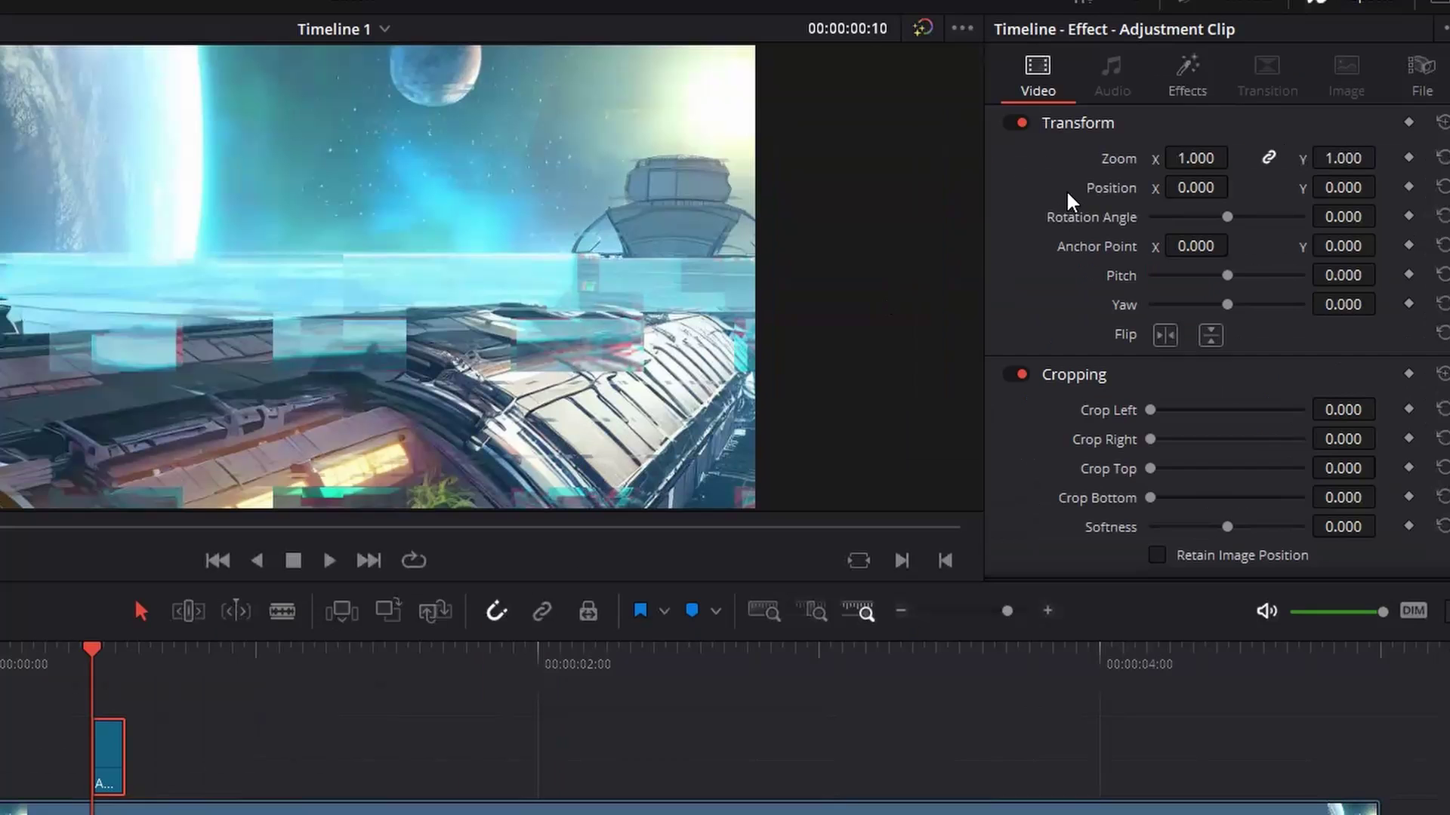
pyautogui.click(1251, 133)
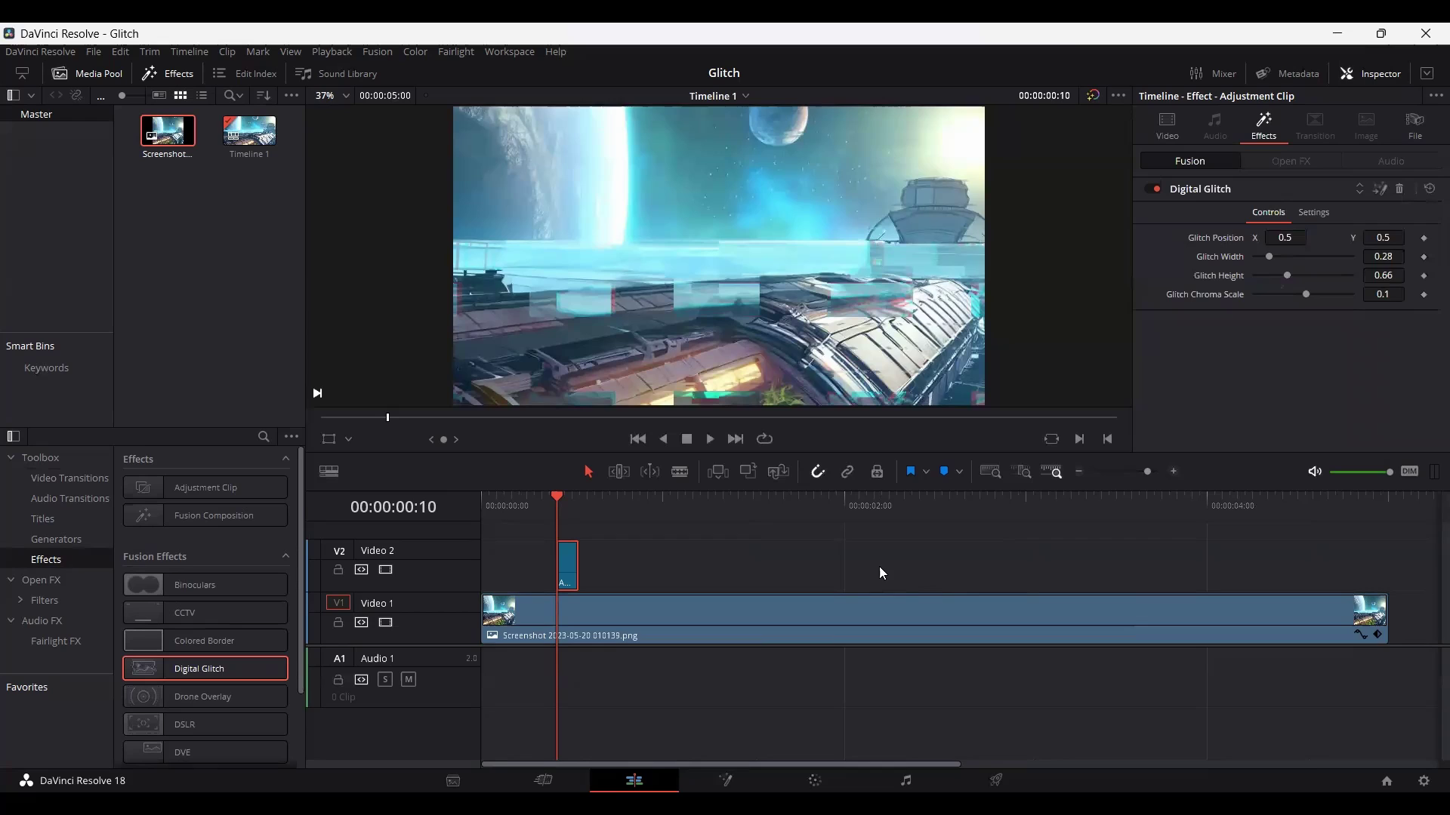
# - Copy the glitch clip to 00:00:02:00 and set its Glitch Width to 3.79
pyautogui.keyDown('alt'); pyautogui.click(567, 574); pyautogui.keyUp('alt')
pyautogui.moveTo(567, 574); pyautogui.dragTo(859, 587)
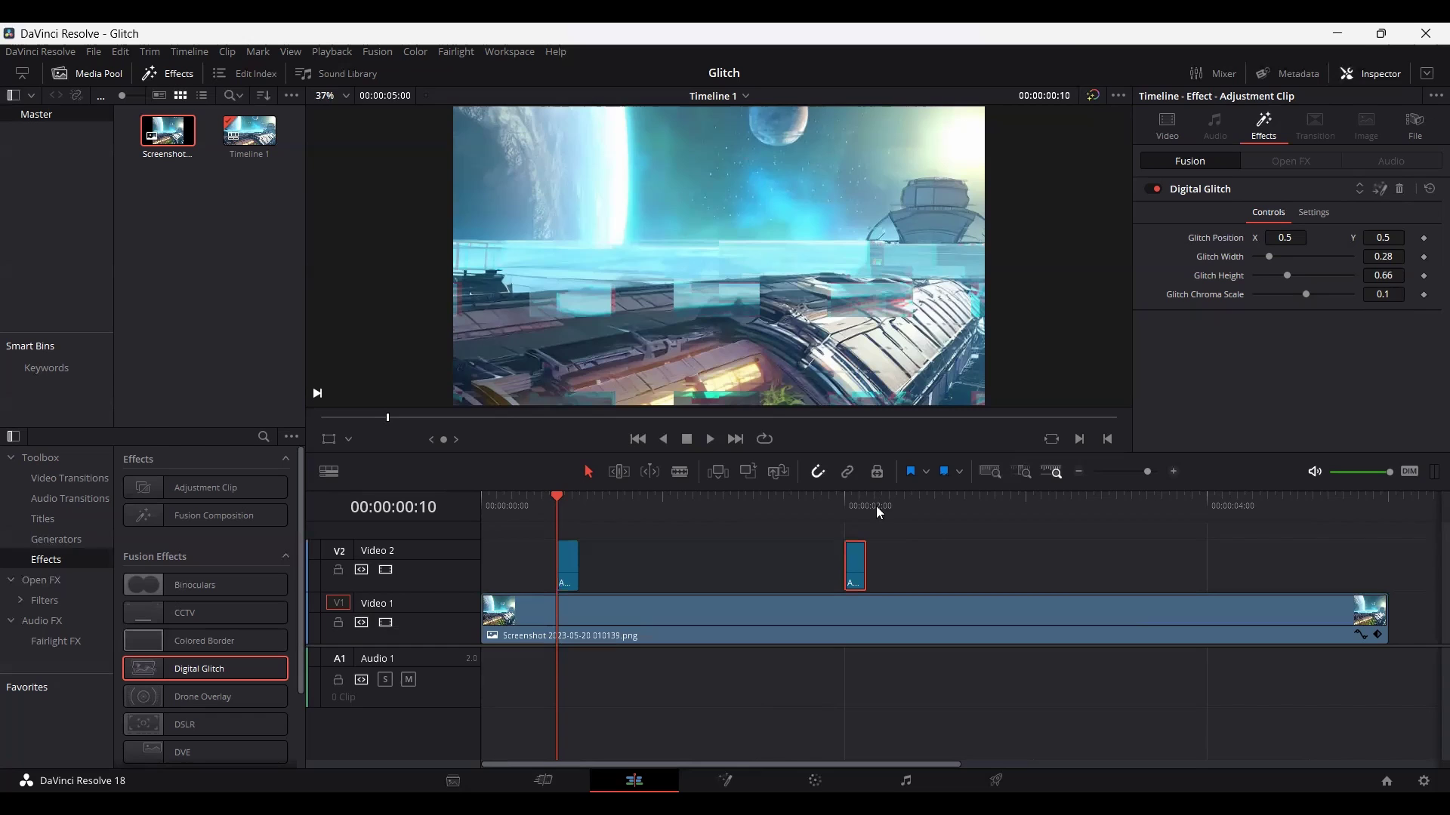
pyautogui.click(849, 512)
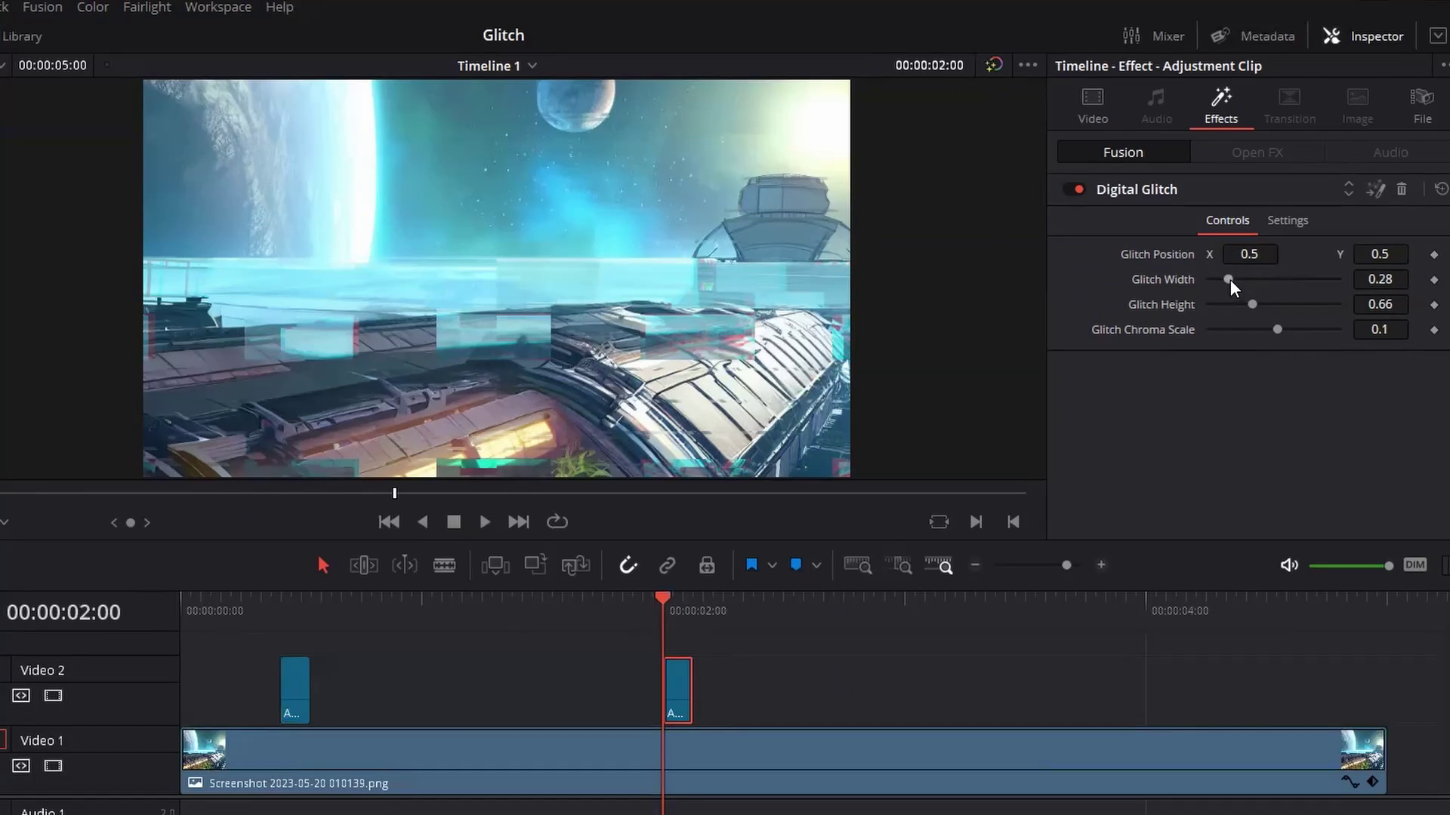
pyautogui.moveTo(1271, 257); pyautogui.dragTo(1337, 259)
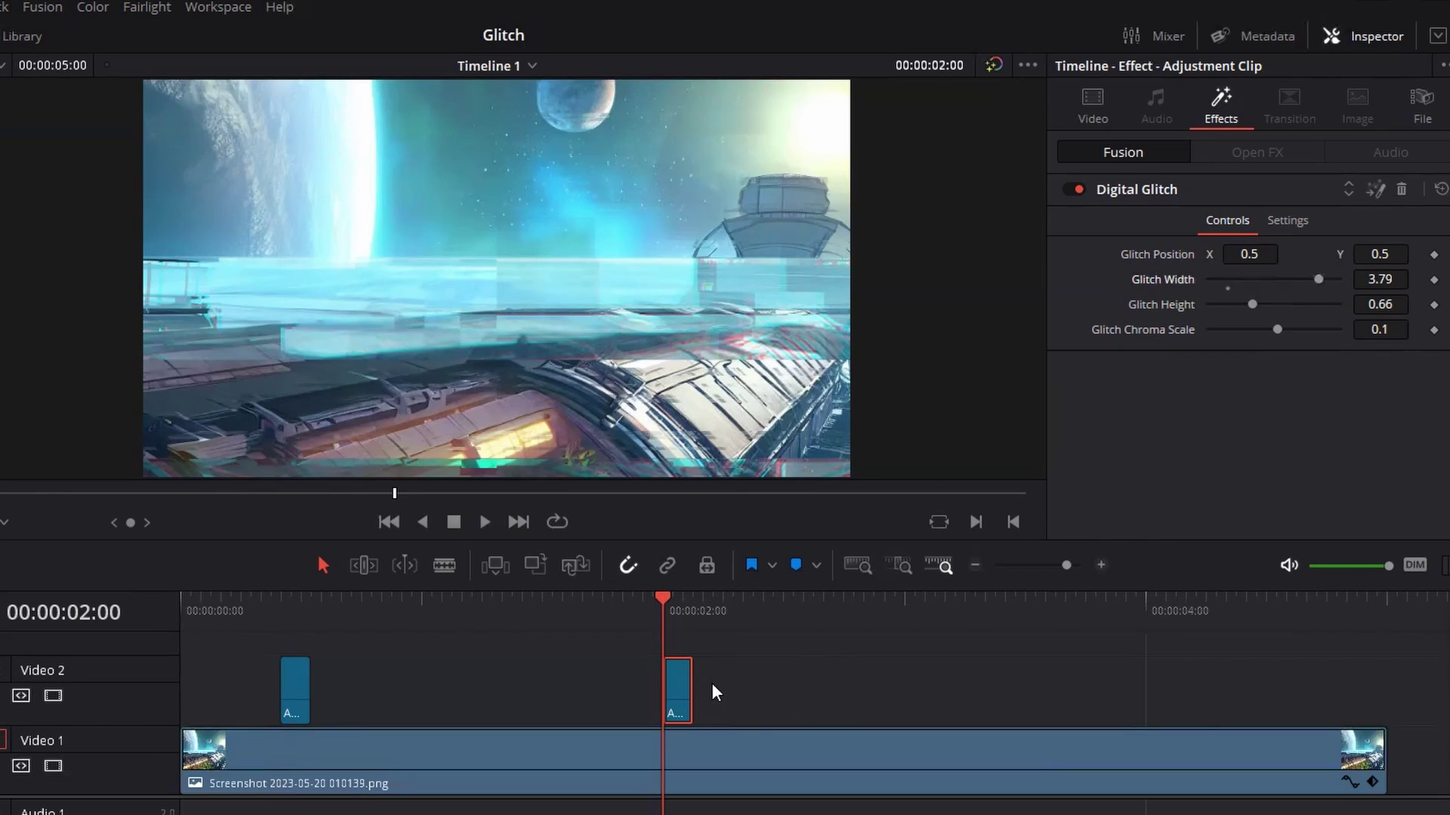
# - Copy the glitch clip to 00:00:04:00, raising Glitch Height to 2.78 and Chroma Scale to 0.48
pyautogui.moveTo(684, 691)
pyautogui.moveTo(683, 694); pyautogui.dragTo(1167, 702)
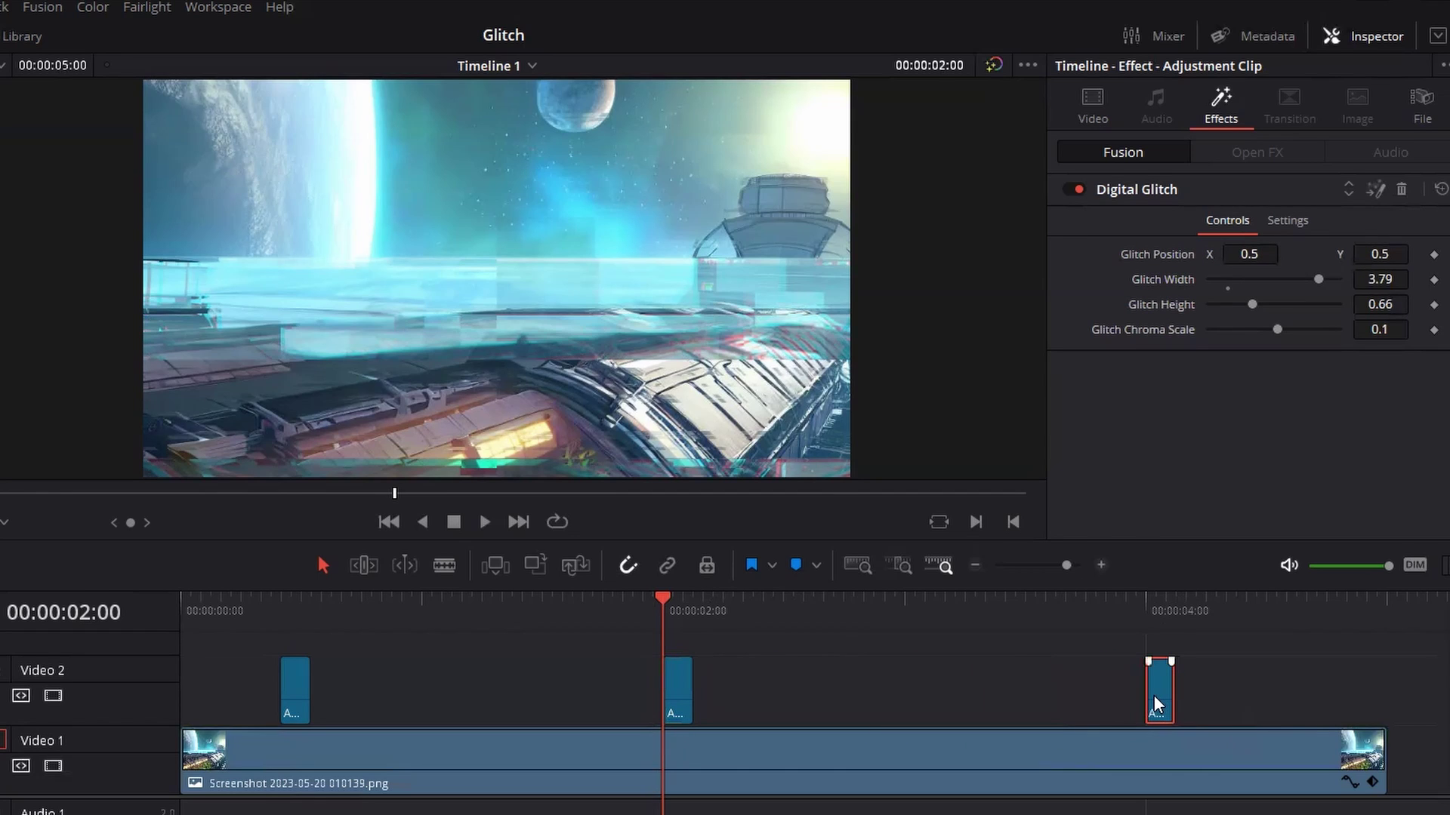
pyautogui.click(1144, 608)
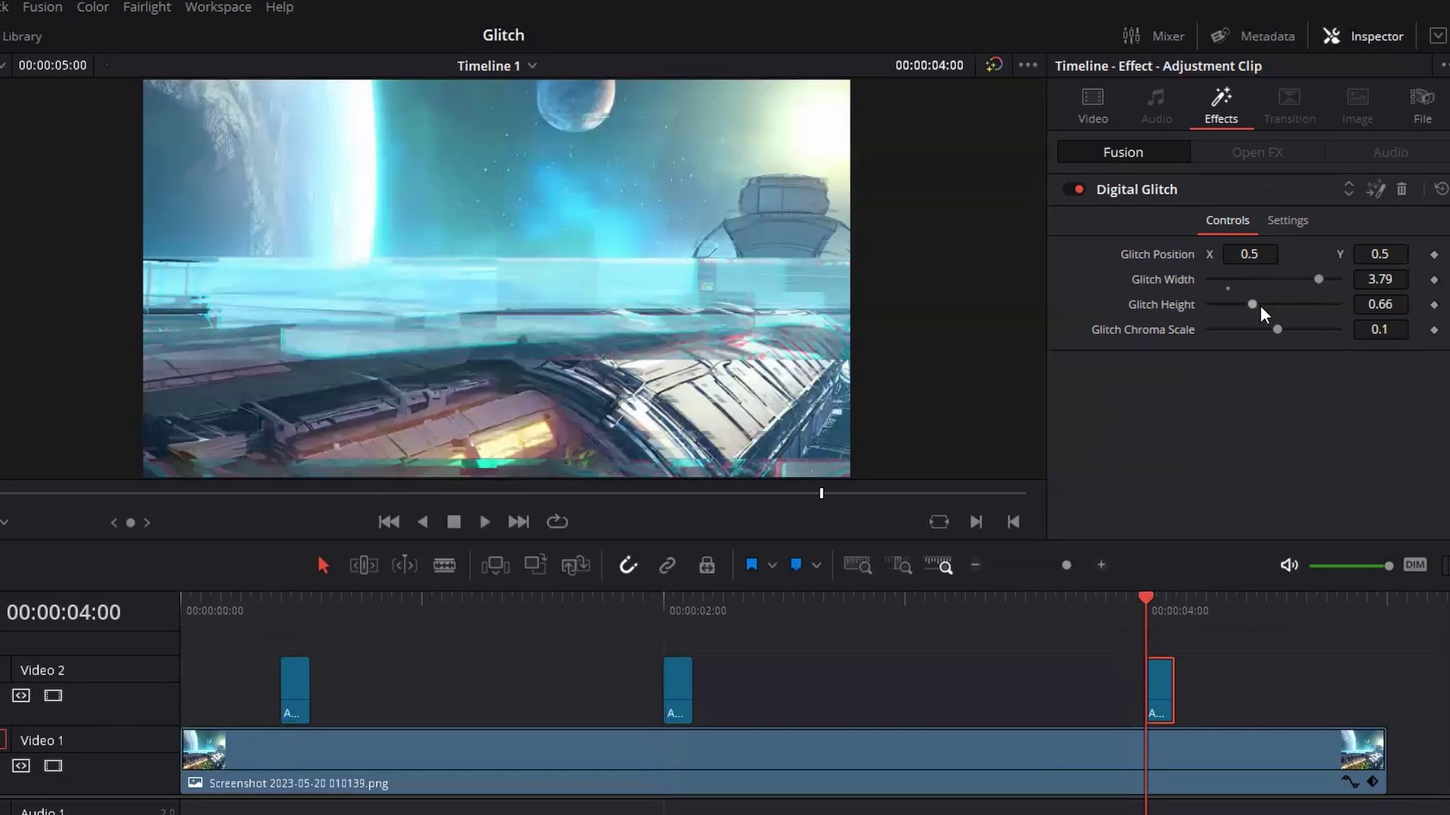
pyautogui.moveTo(1253, 306); pyautogui.dragTo(1291, 332)
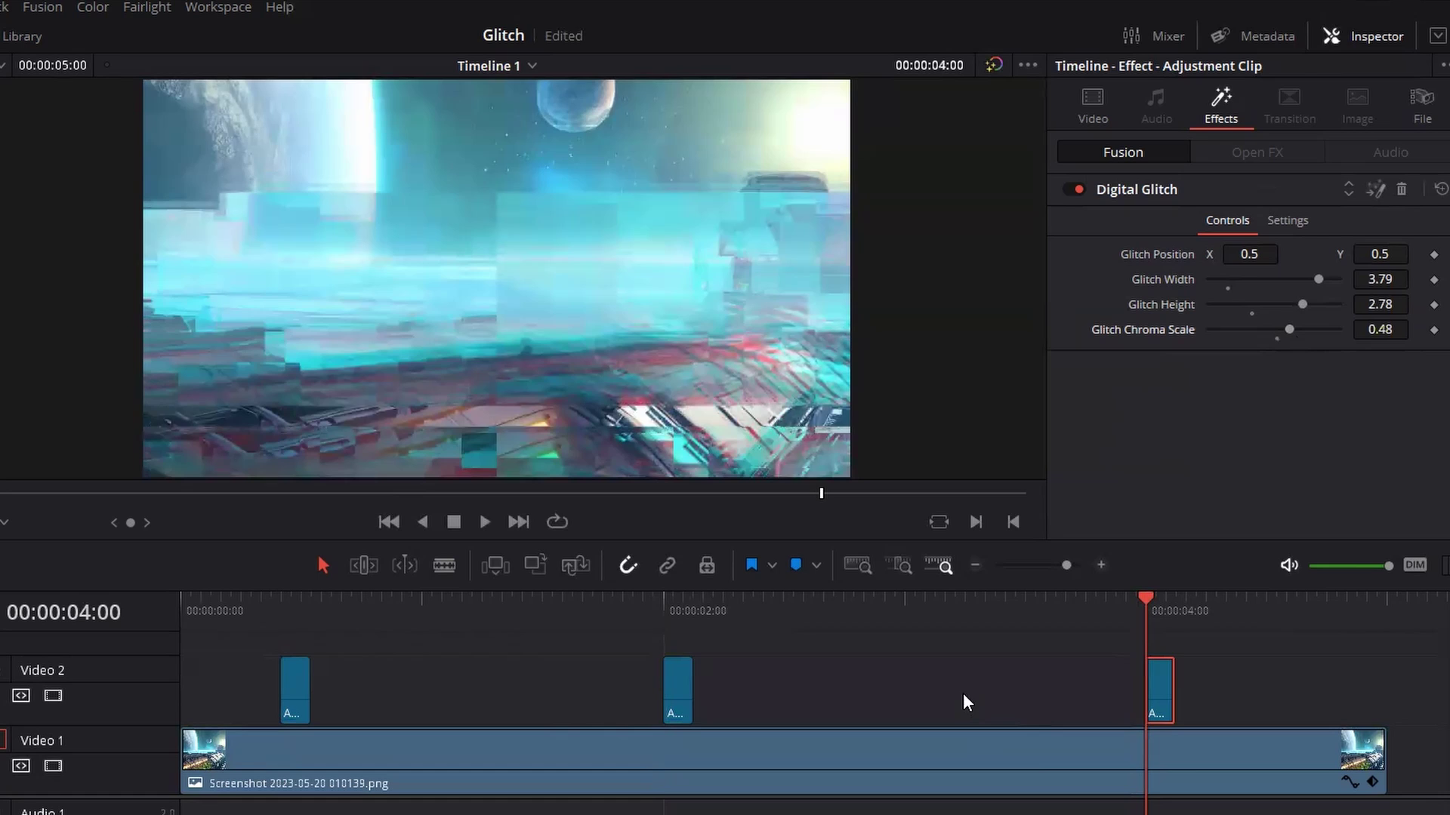
pyautogui.click(1052, 690)
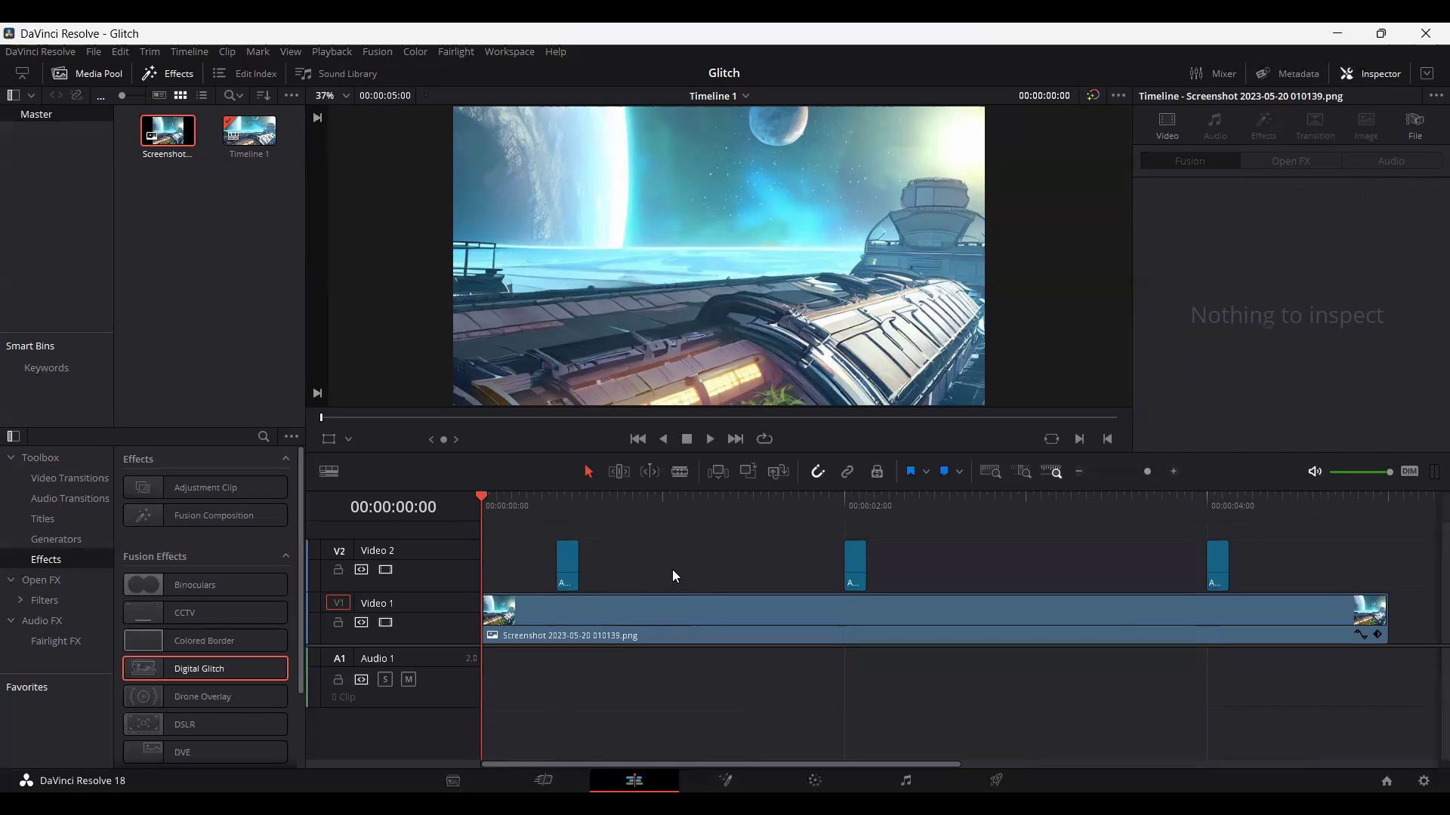
# - Enable Dynamic Zoom on the screenshot clip and Swap its zoom direction
pyautogui.click(670, 623)
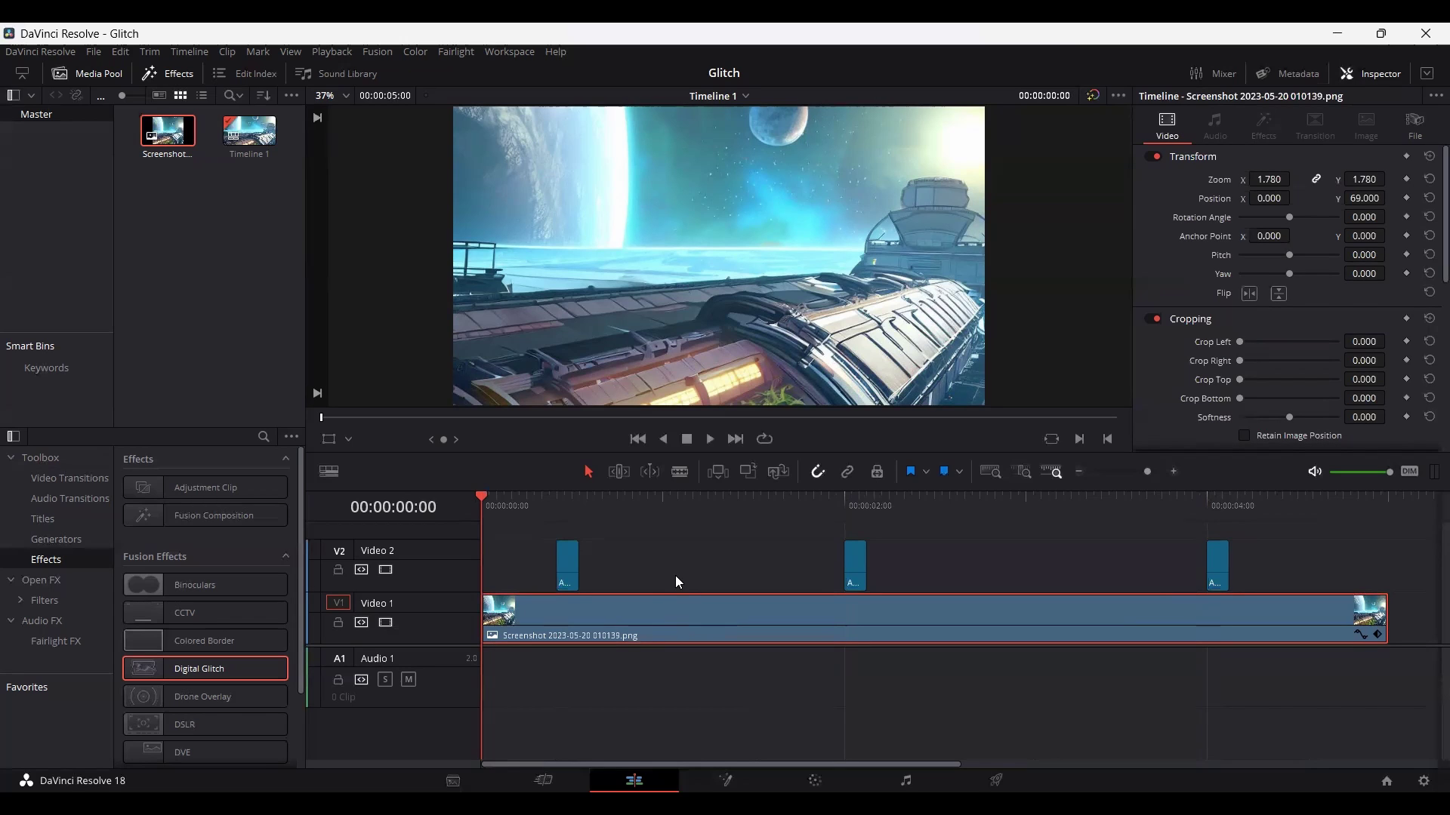
pyautogui.scroll(-6, 1182, 273)
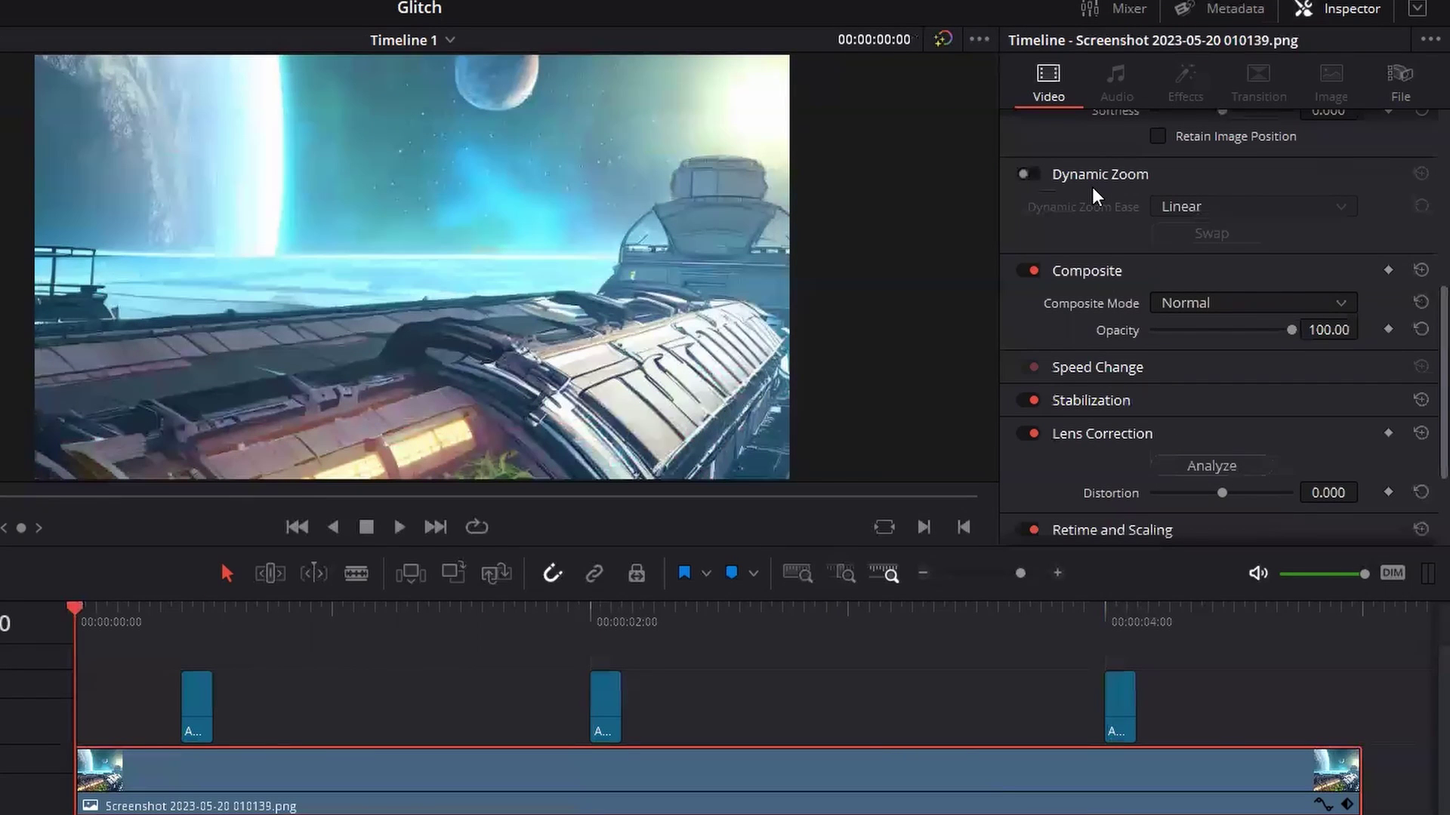
pyautogui.click(1030, 175)
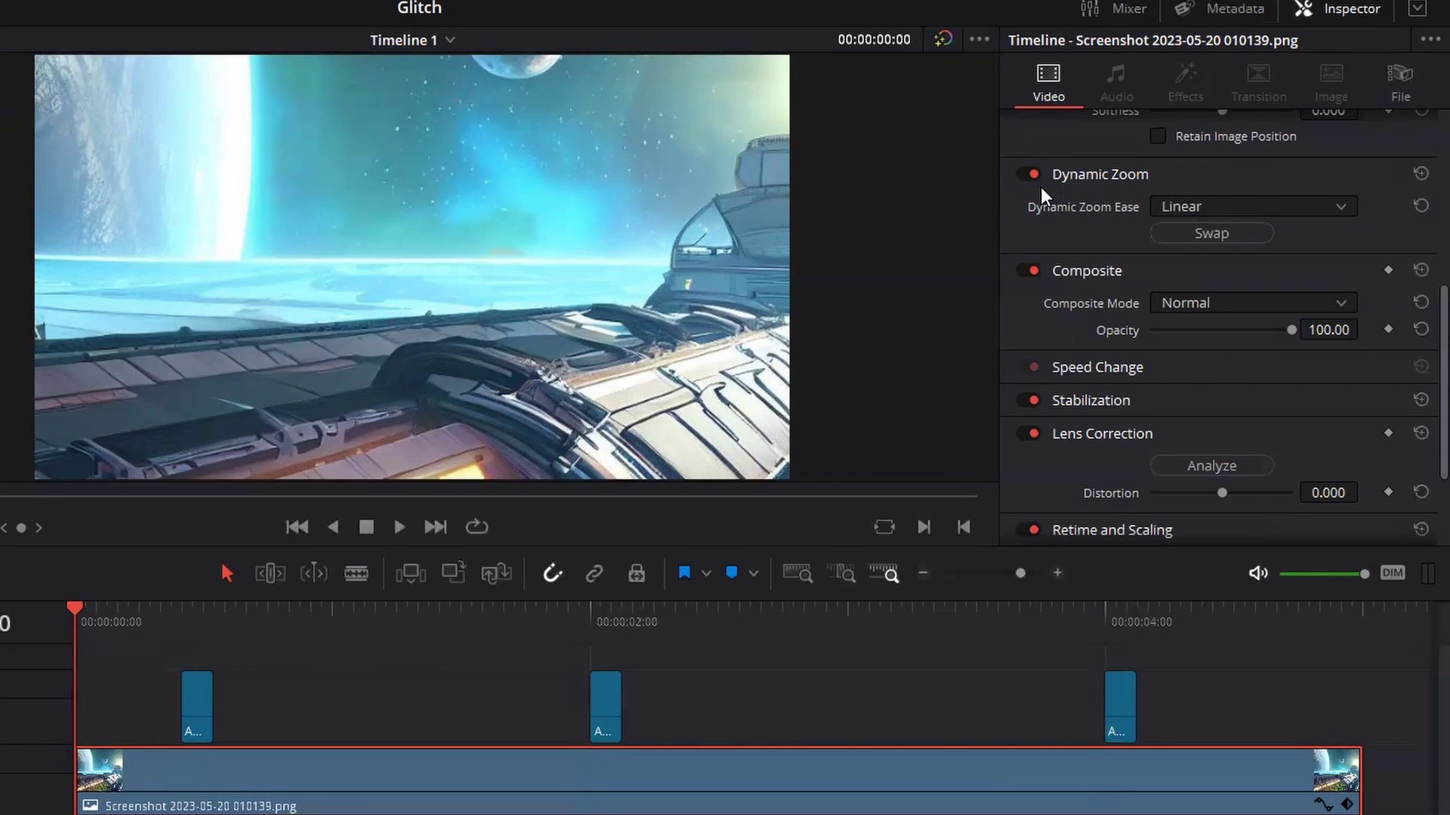
pyautogui.click(1212, 234)
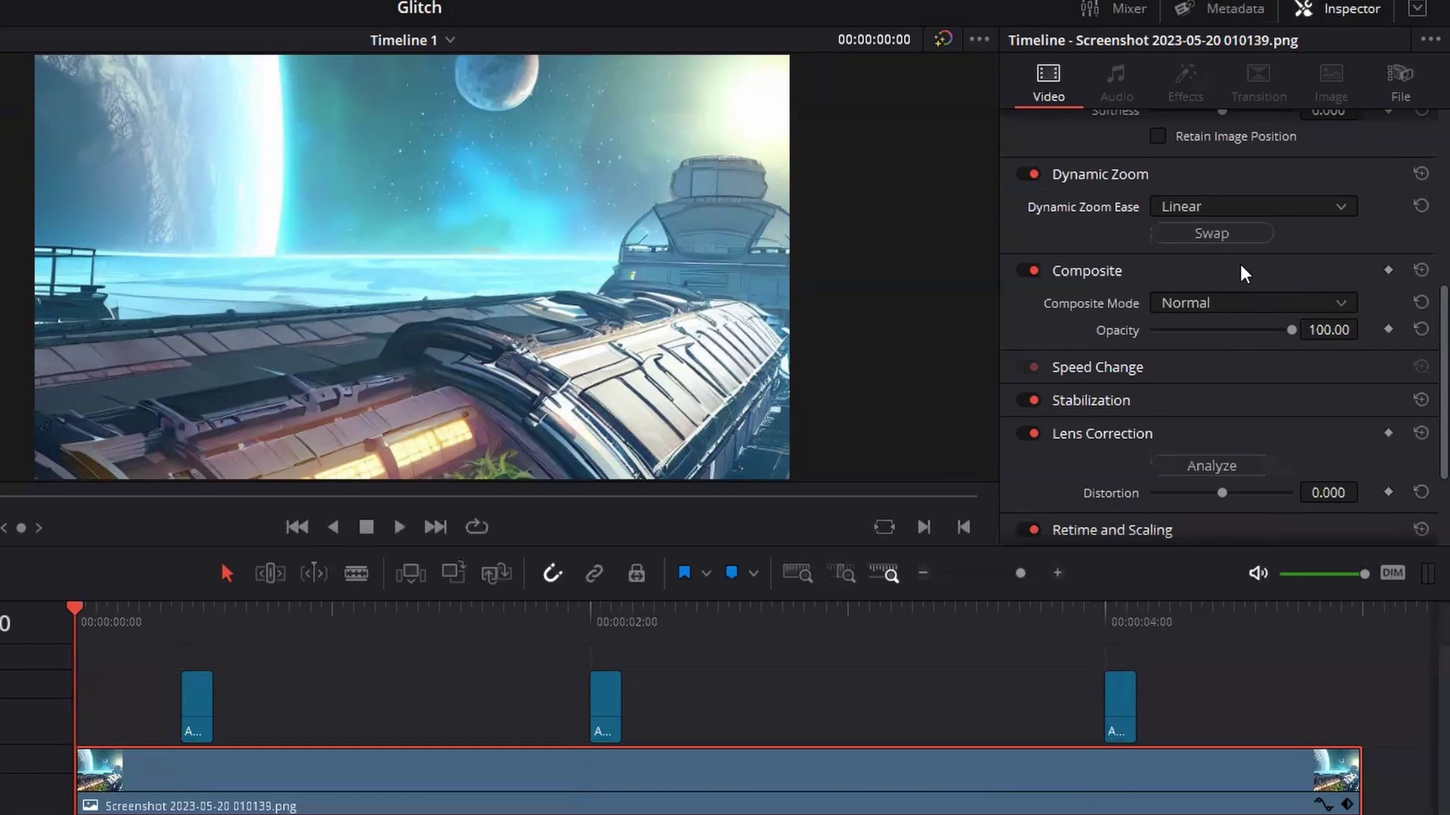
# - Show the Dynamic Zoom overlay in the viewer and drag the end rectangle's corner slightly outward
pyautogui.click(369, 704)
pyautogui.click(331, 446)
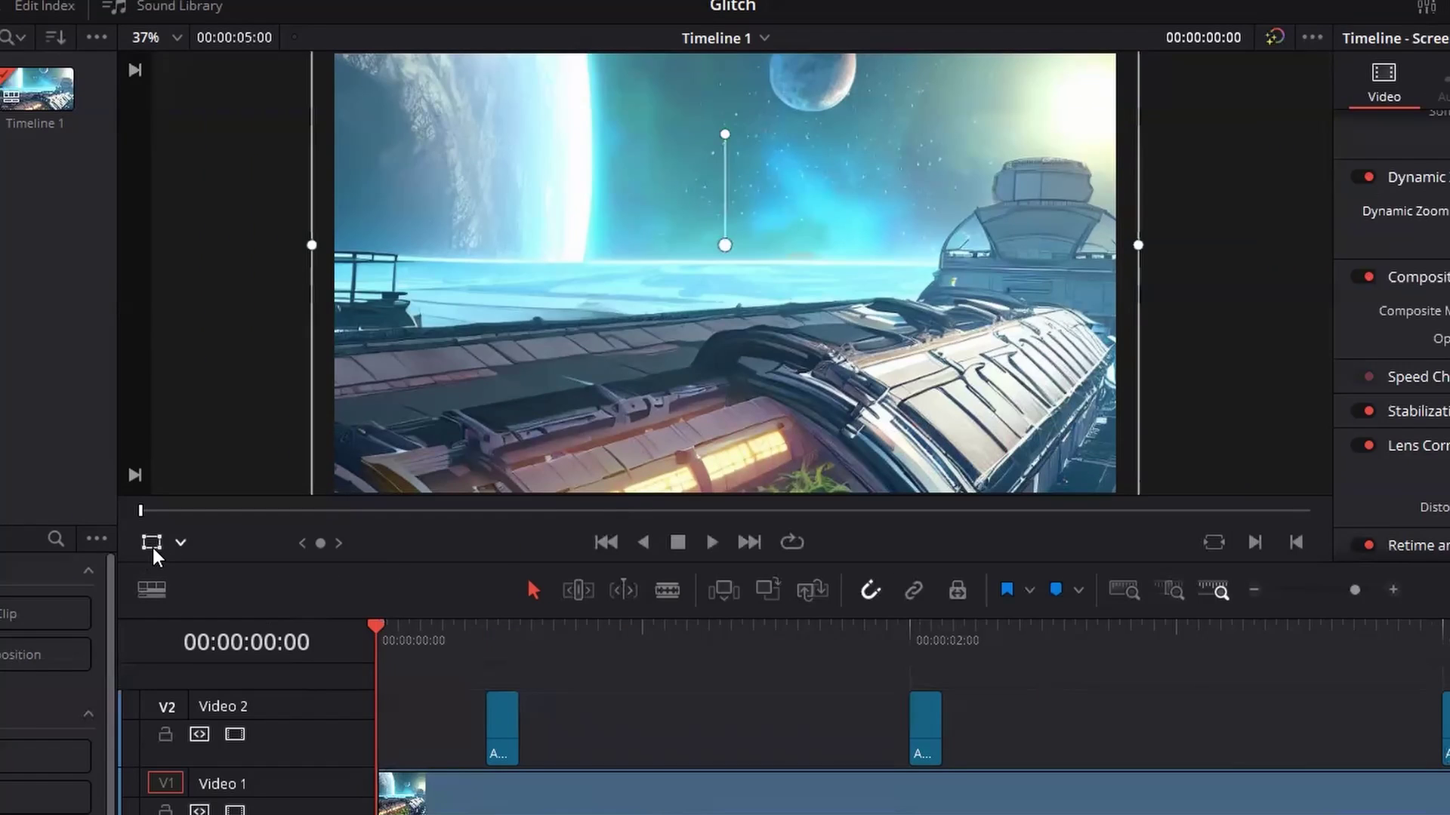
pyautogui.click(151, 542)
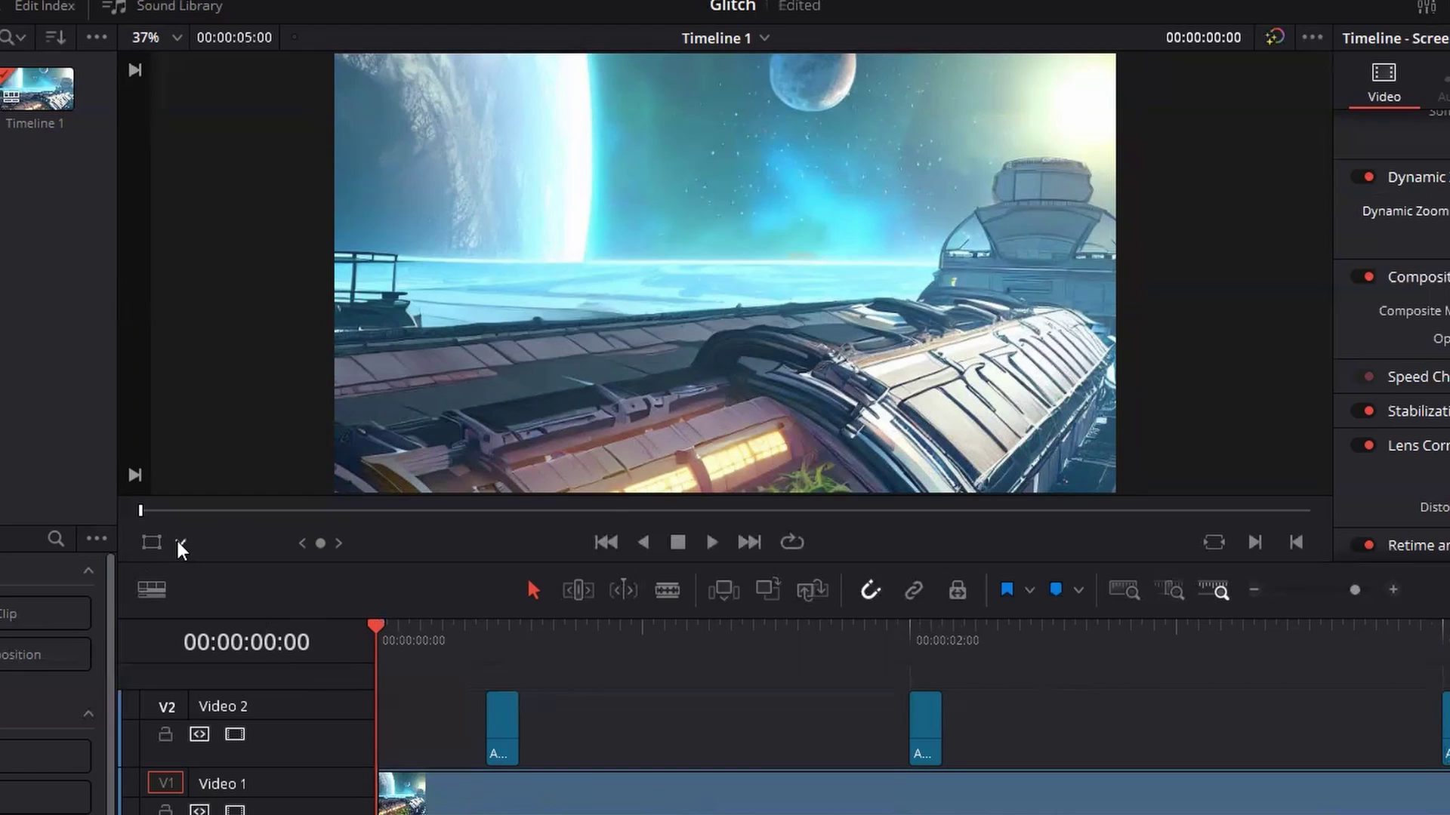
pyautogui.click(181, 542)
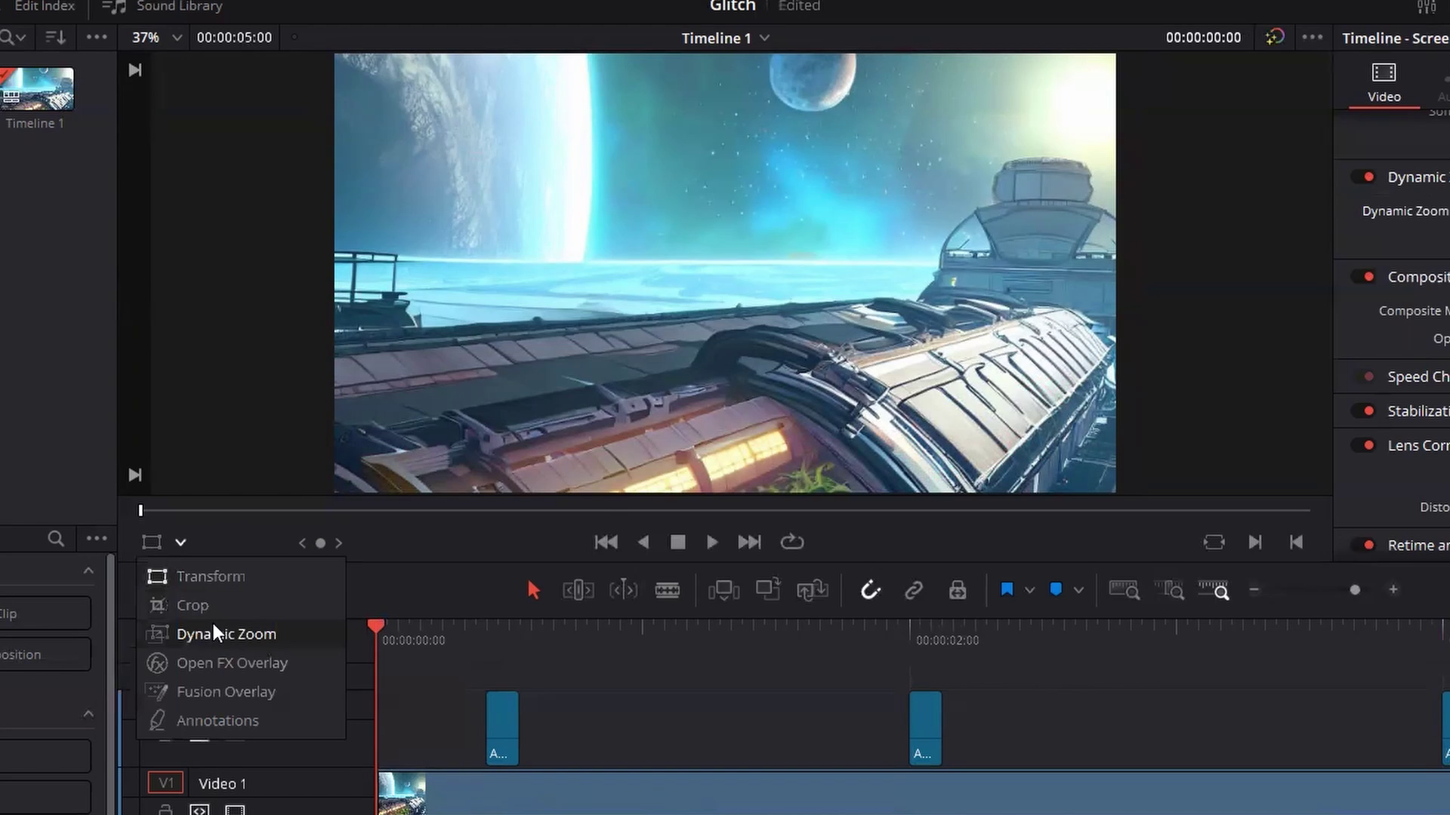
pyautogui.click(170, 544)
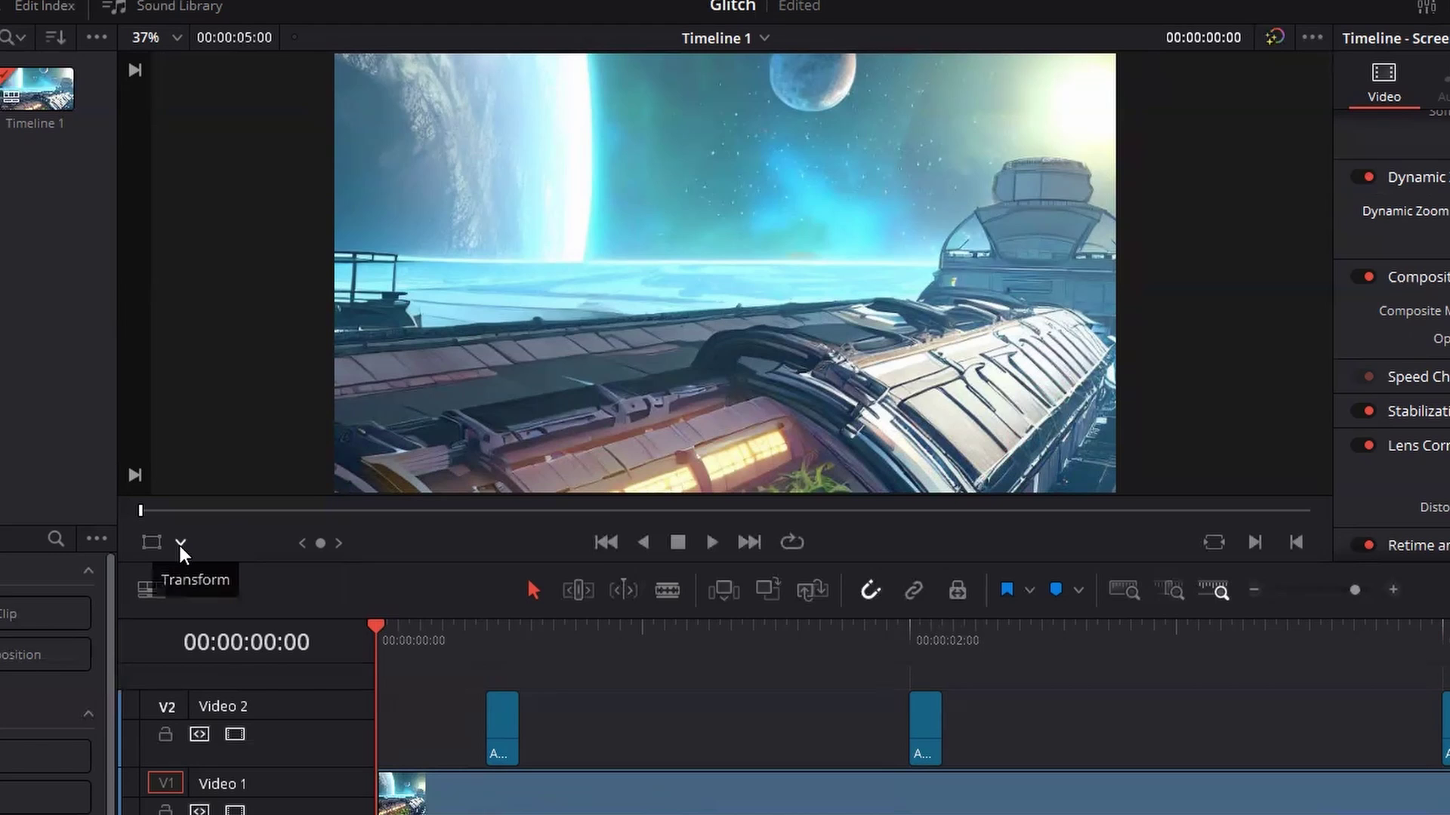
pyautogui.click(181, 542)
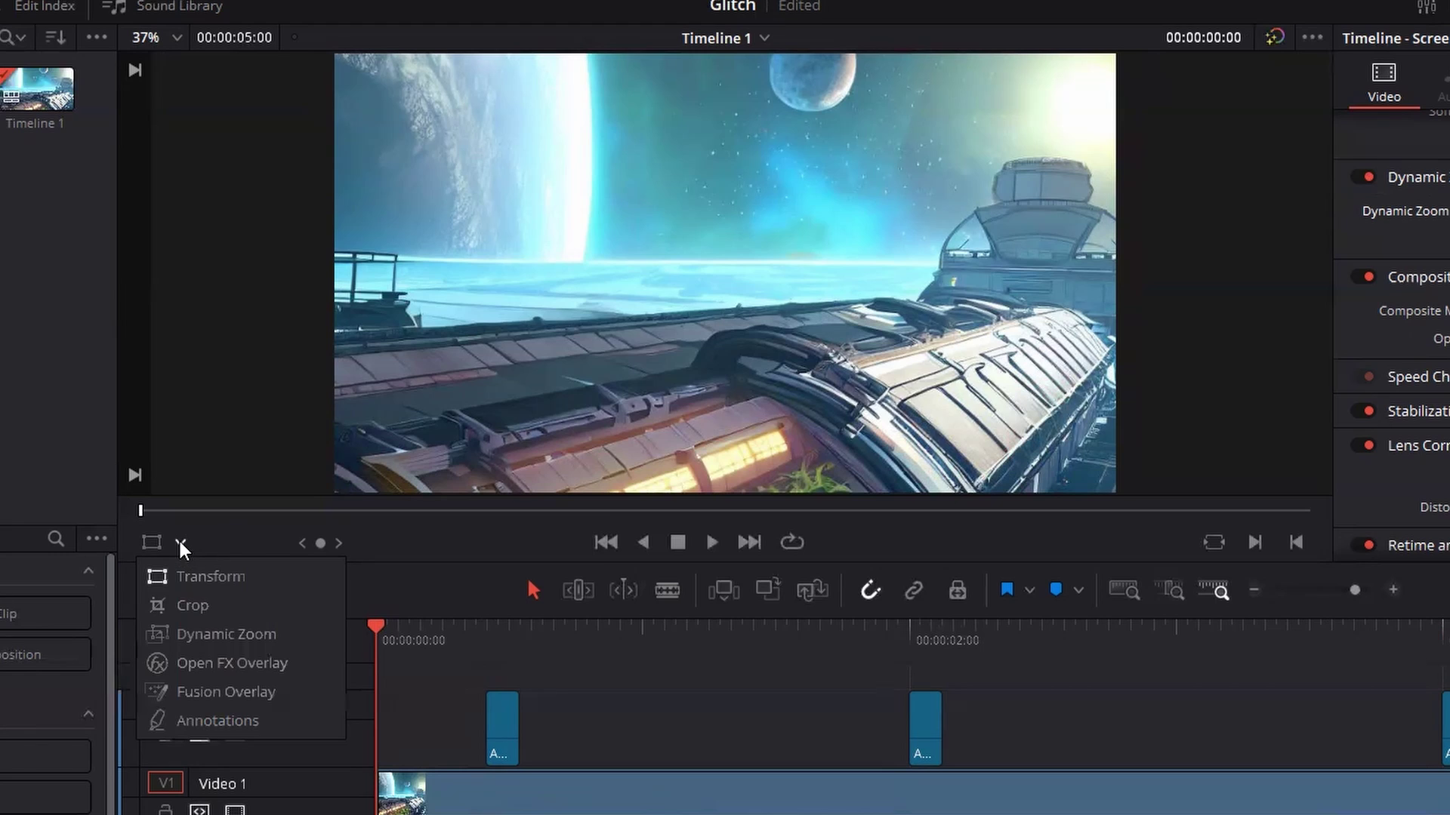
pyautogui.click(241, 639)
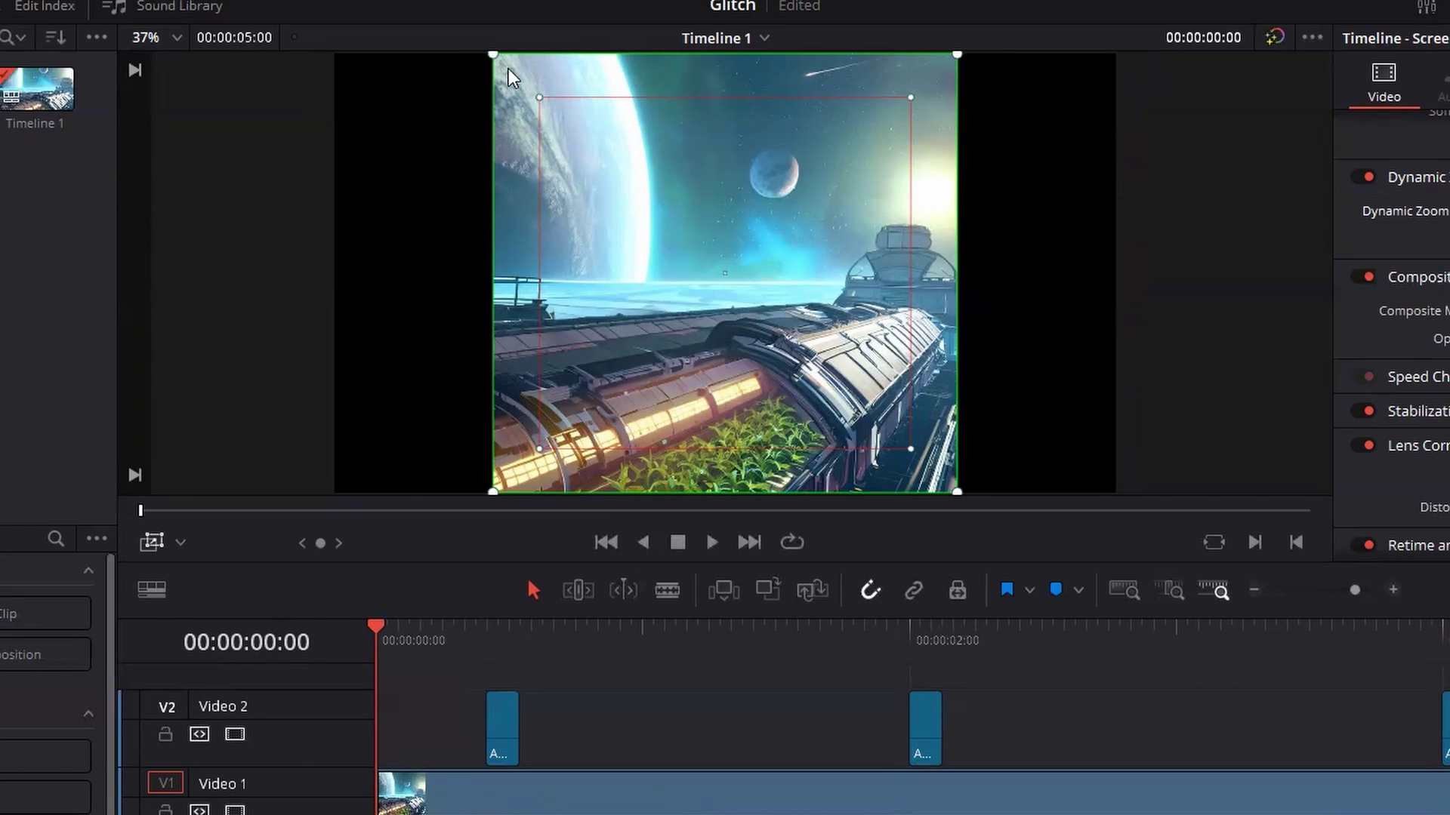
pyautogui.moveTo(539, 97); pyautogui.dragTo(524, 82)
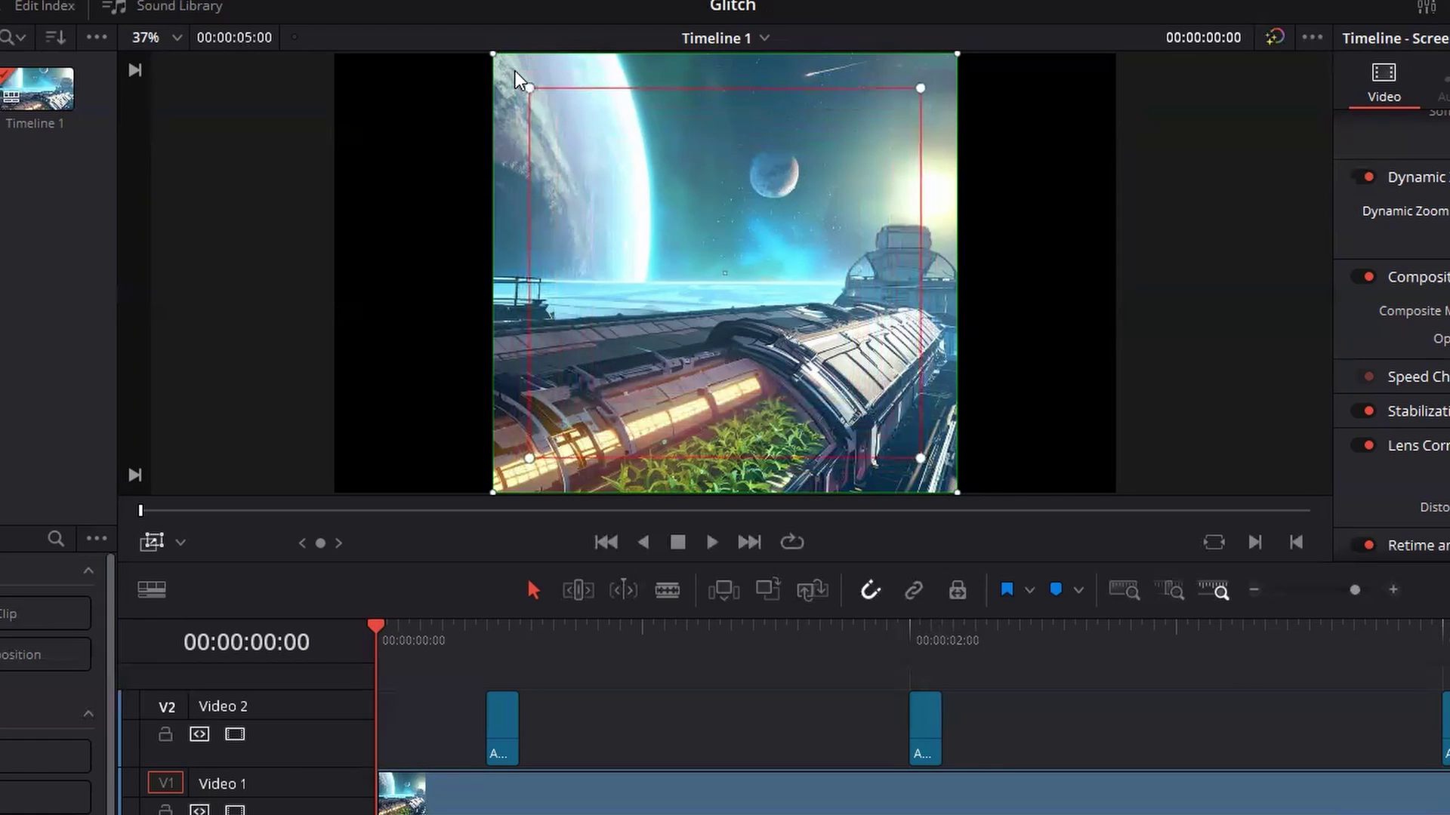
pyautogui.click(154, 542)
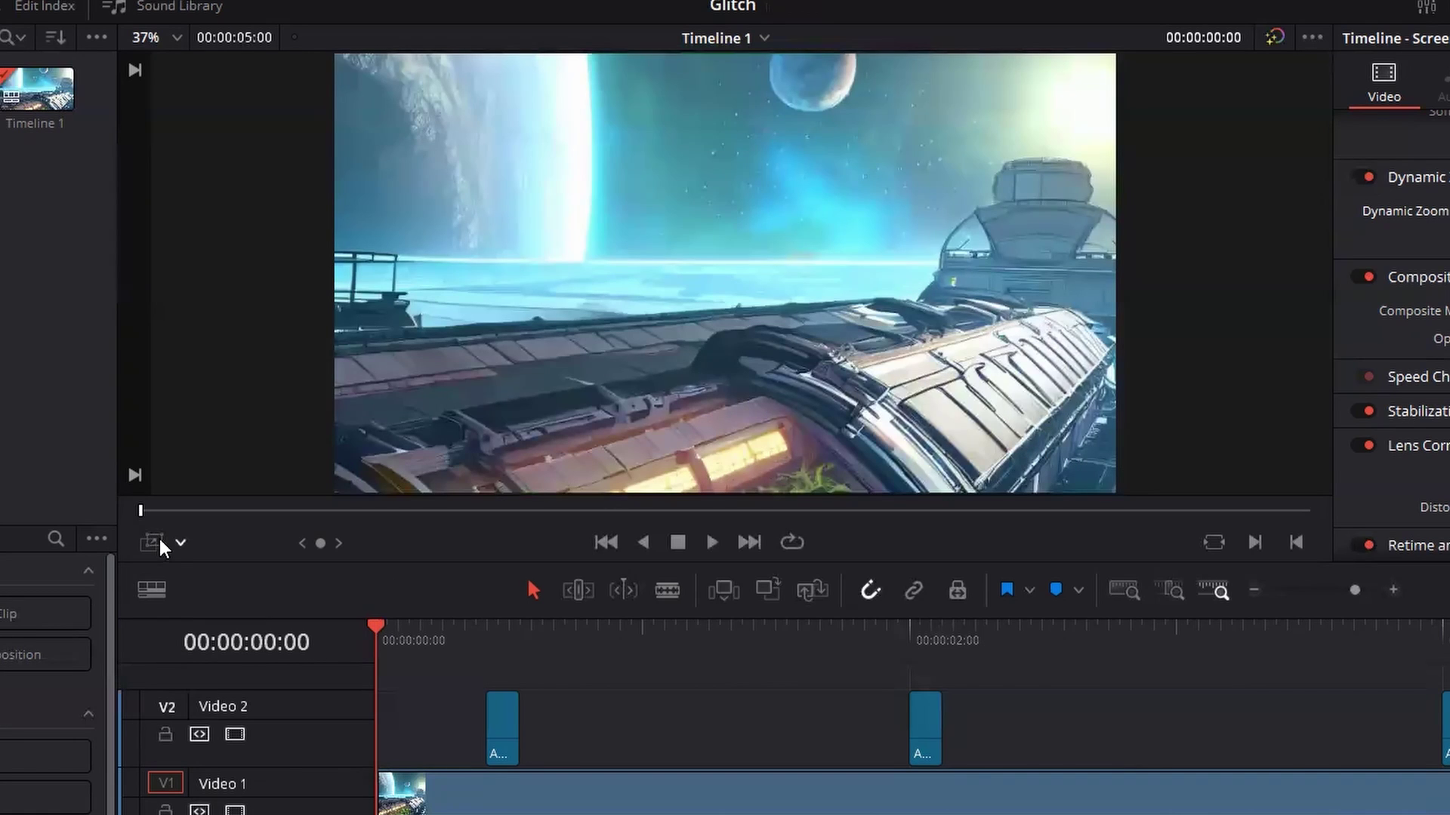
pyautogui.click(725, 740)
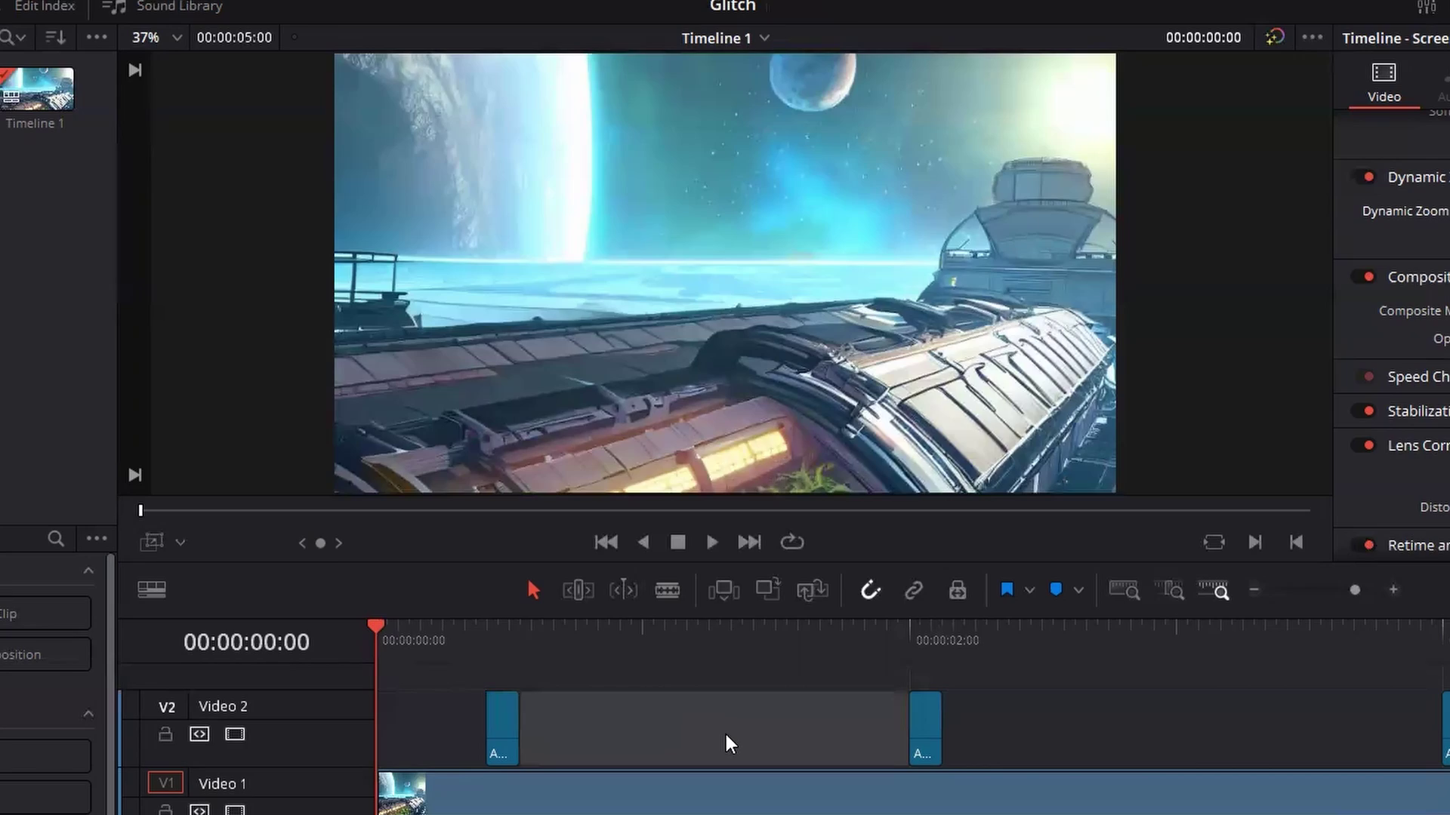